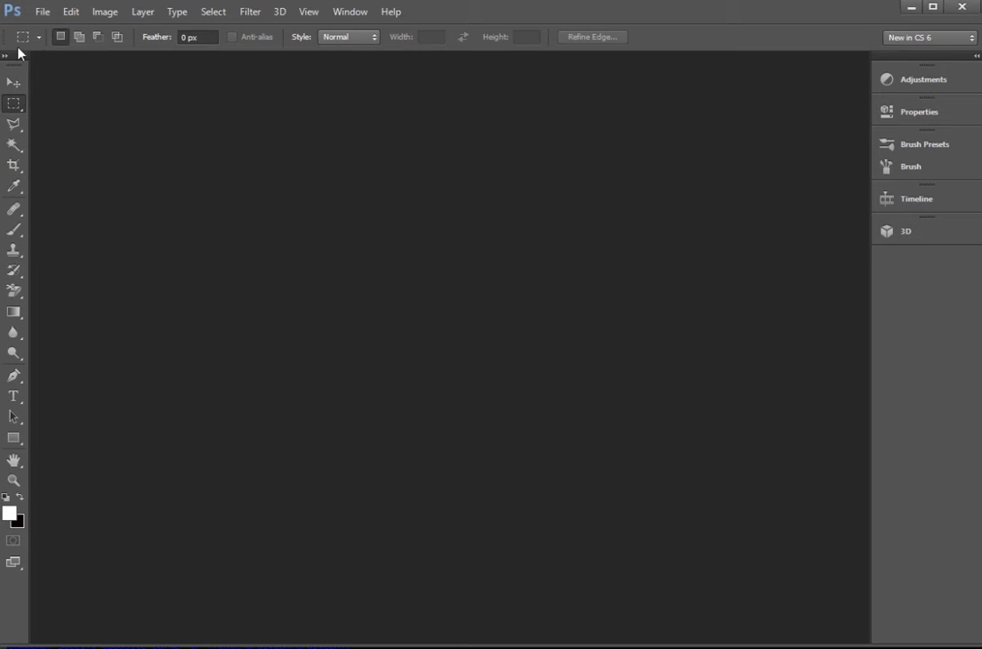
Step: Create a white Photo preset document, Landscape 8 x 10 inches at 300 pixels/inch
click(42, 12)
click(47, 29)
click(431, 186)
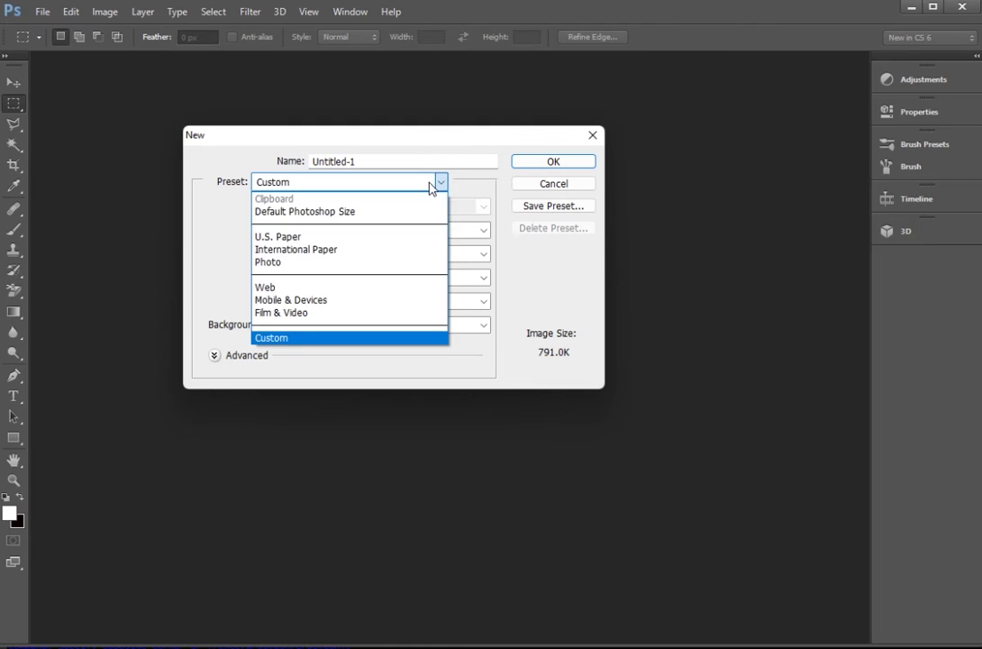
click(442, 183)
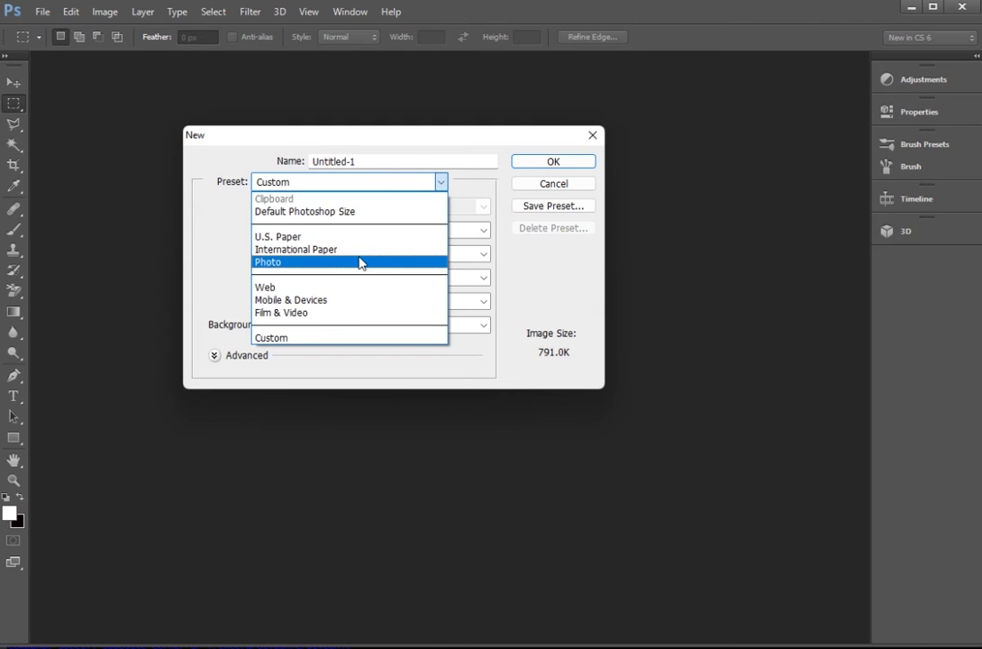
click(361, 261)
click(376, 209)
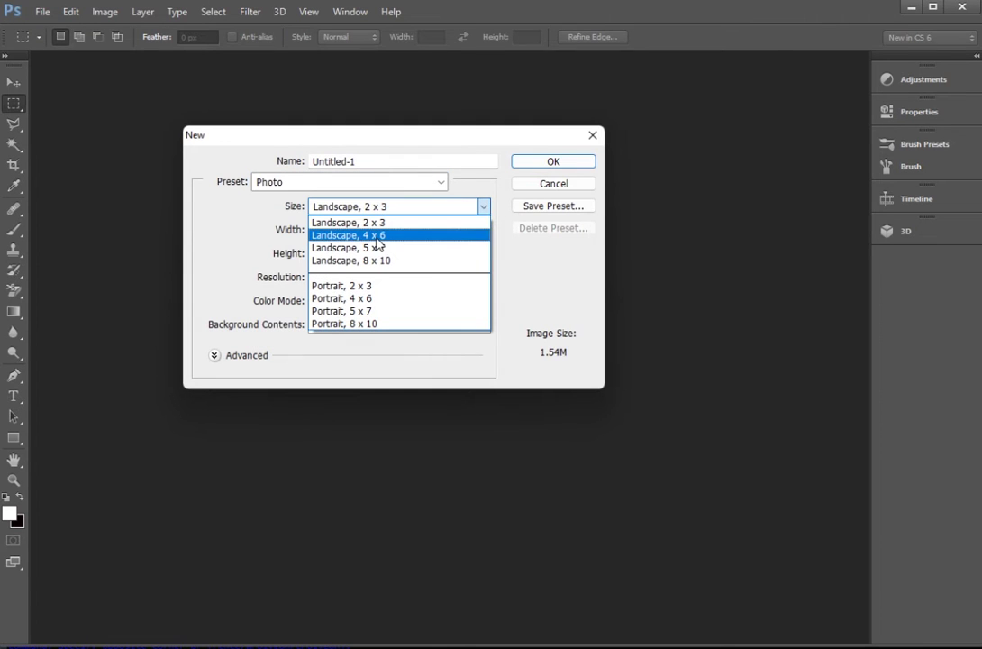
click(361, 260)
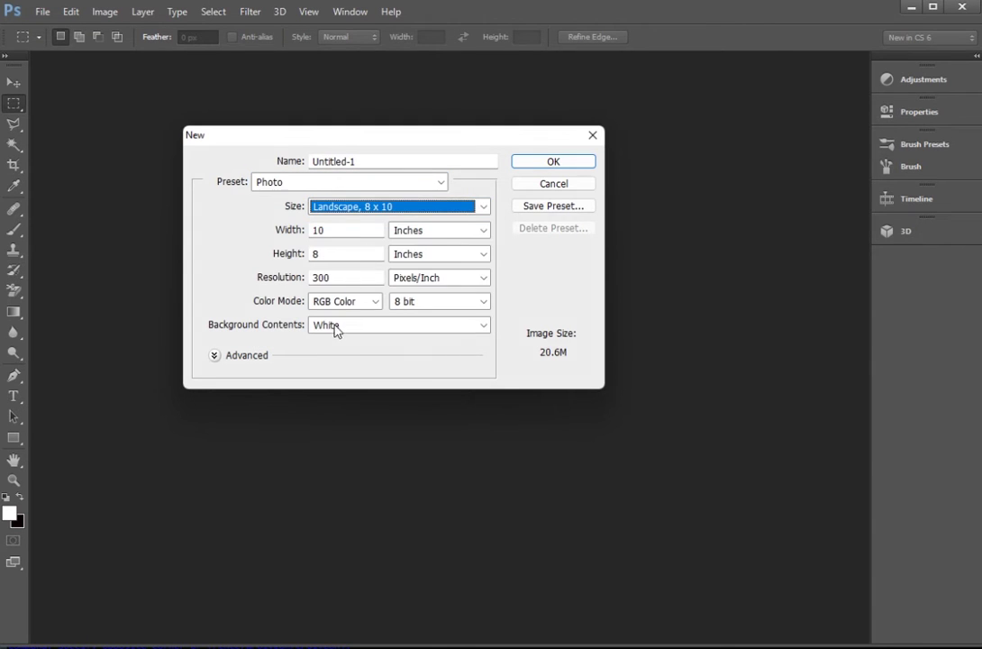
click(574, 163)
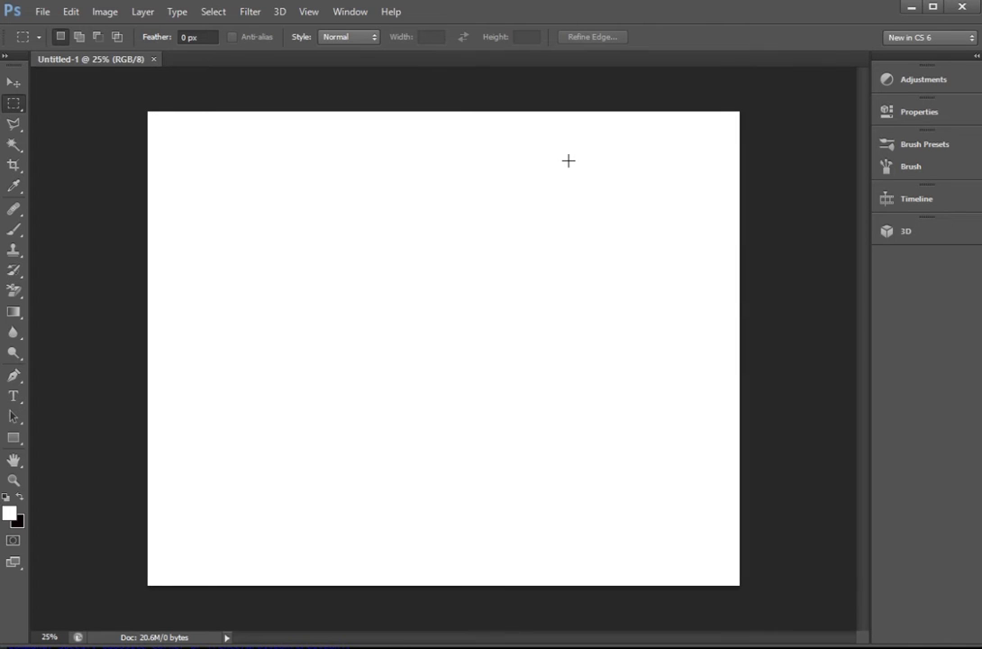
Step: Marquee-select the upper-left area of the canvas and switch to the Move tool
scroll(396, 285, down, 1)
scroll(390, 284, up, 1)
scroll(390, 285, down, 1)
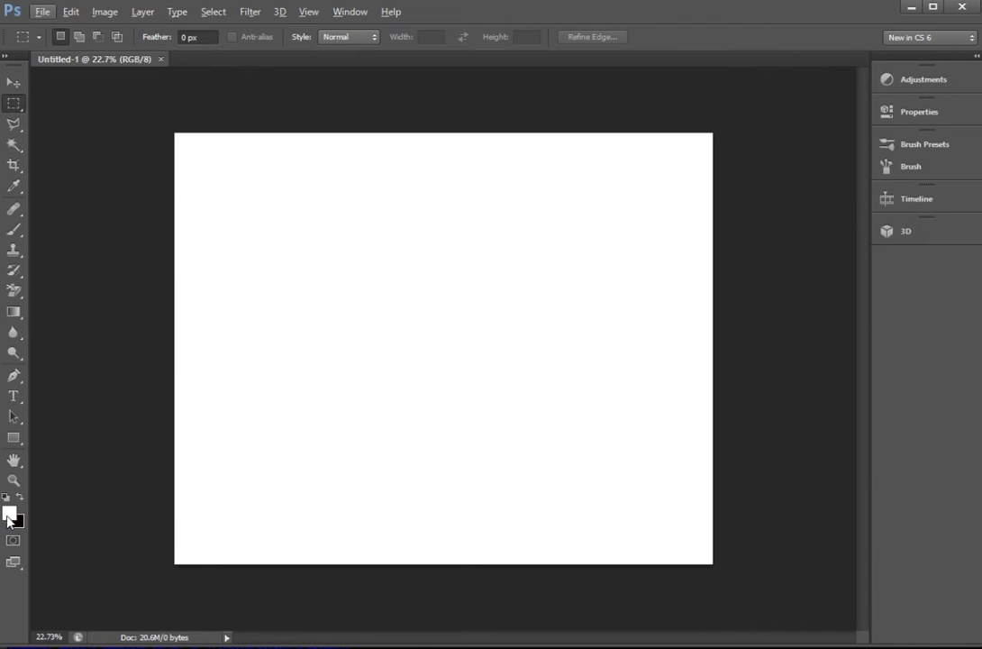
mouse_move(171, 106)
mouse_down()
mouse_move(427, 365)
mouse_move(438, 364)
mouse_up()
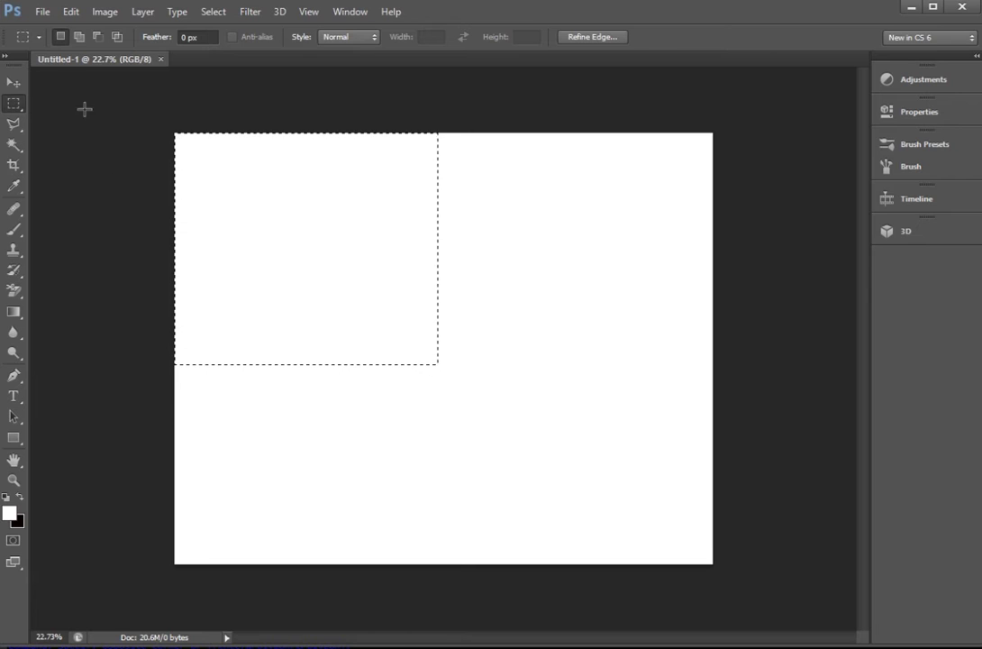
click(15, 84)
Step: Deselect, add a new layer and fill it with black
key(ctrl+d)
key(ctrl+j)
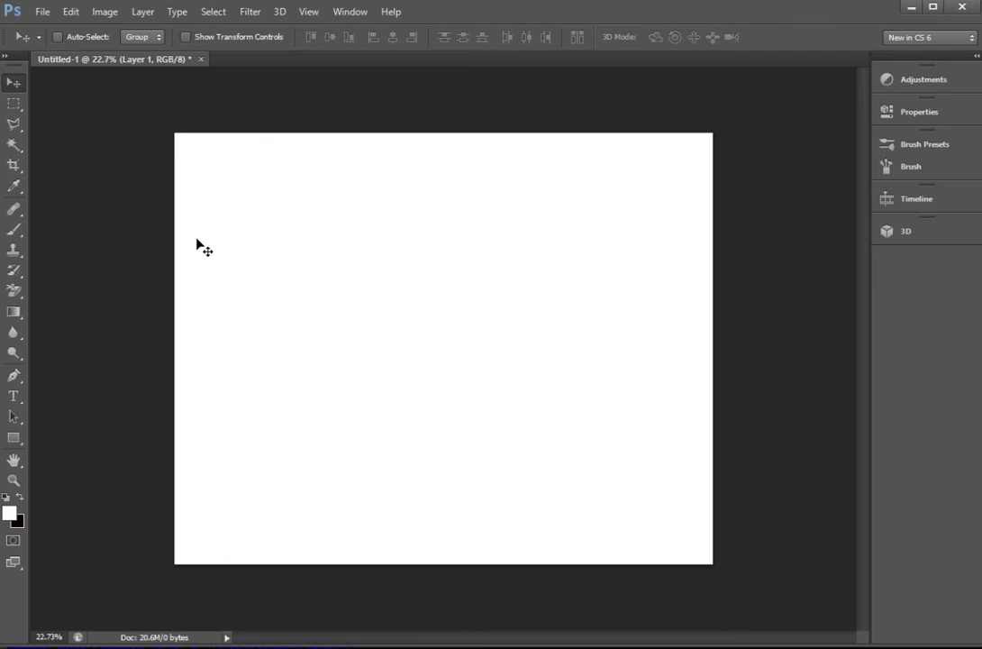
key(ctrl+BackSpace)
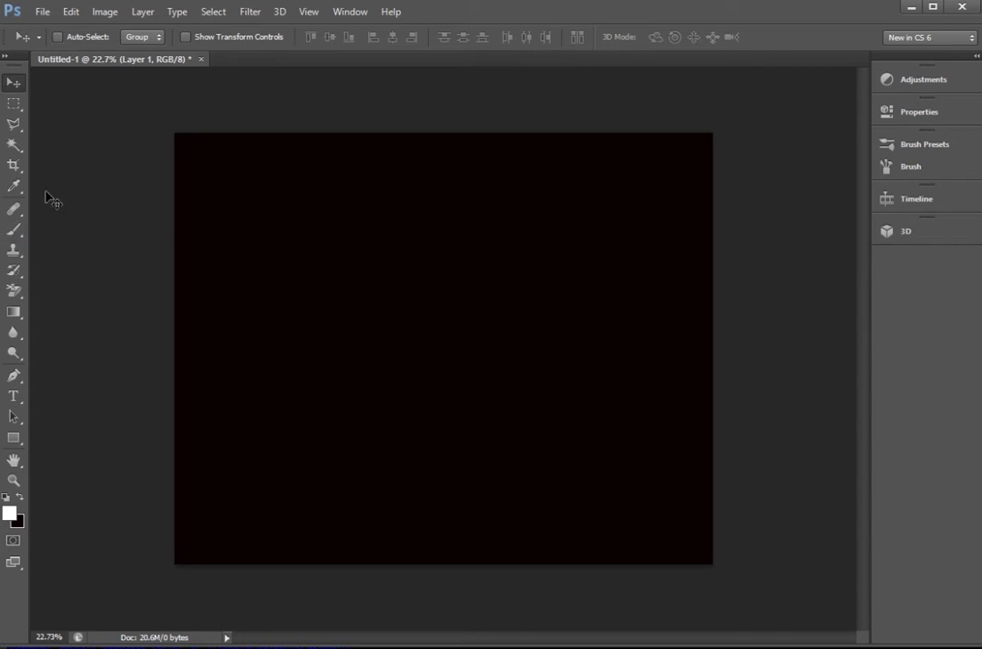
click(13, 375)
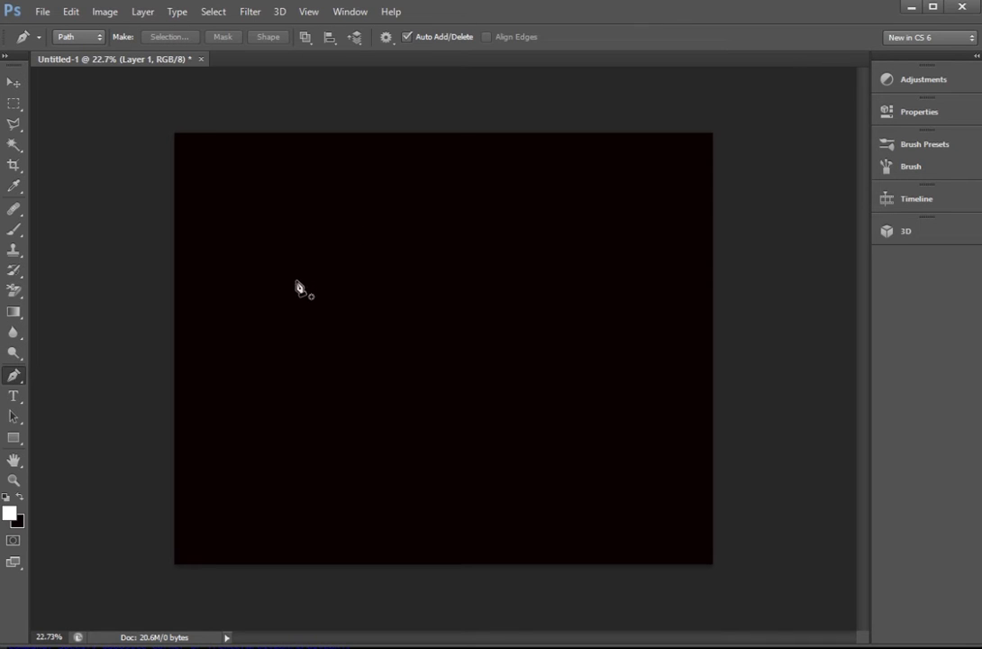
Step: Pen-draw the A: bottom-left, peak and bottom-right points, plus a curved crossbar anchor
click(315, 413)
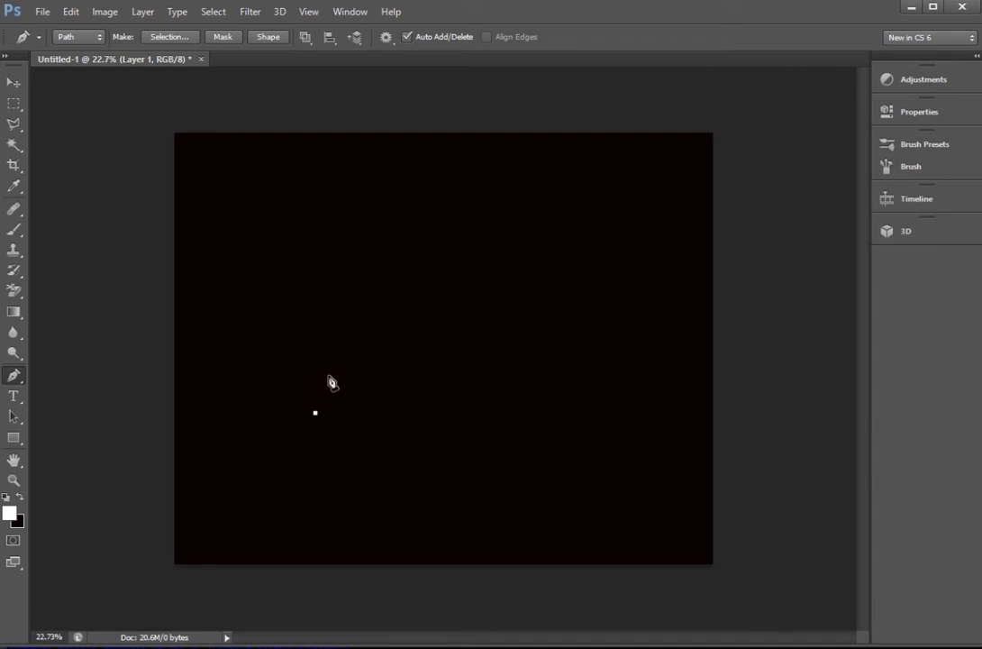
click(410, 209)
click(478, 405)
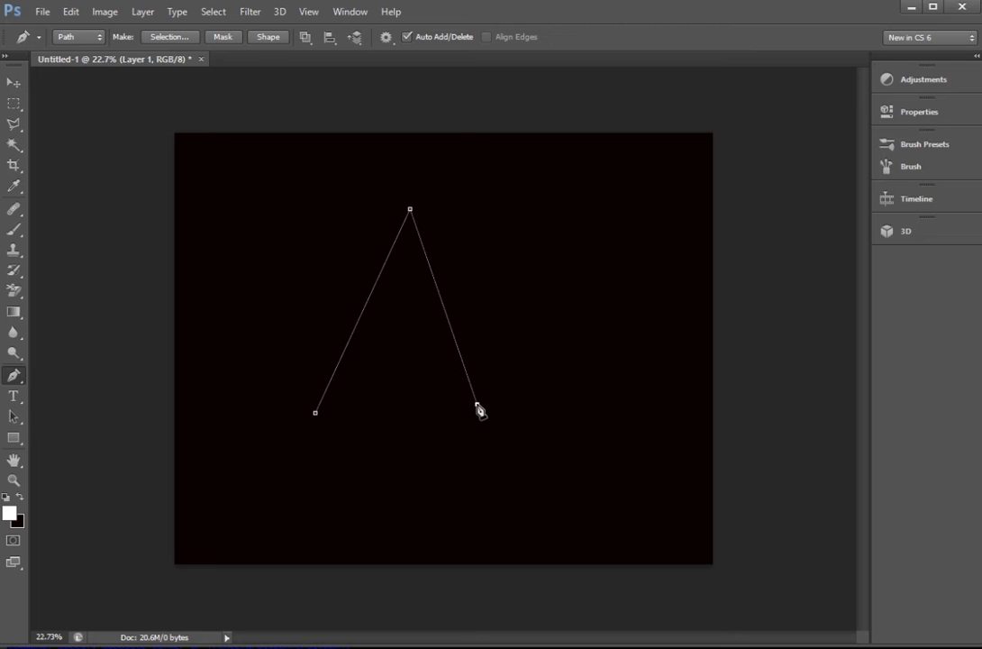
mouse_move(312, 259)
mouse_down()
mouse_move(255, 273)
mouse_move(234, 291)
mouse_up()
drag(313, 260, 274, 303)
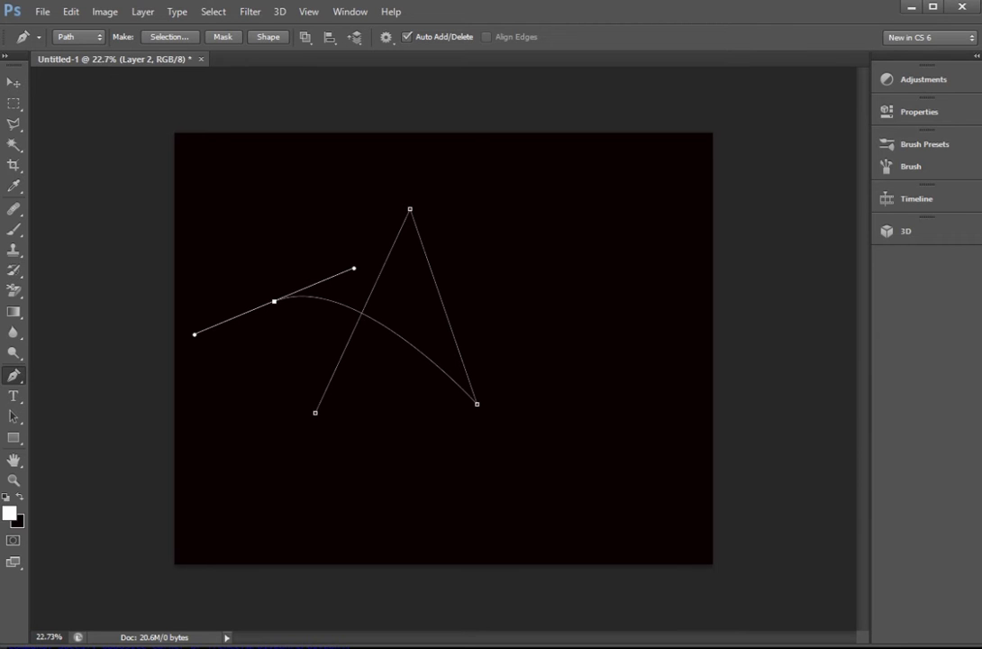
Step: Stroke the A path with the Brush tool, undo it, and select the Brush
right_click(304, 300)
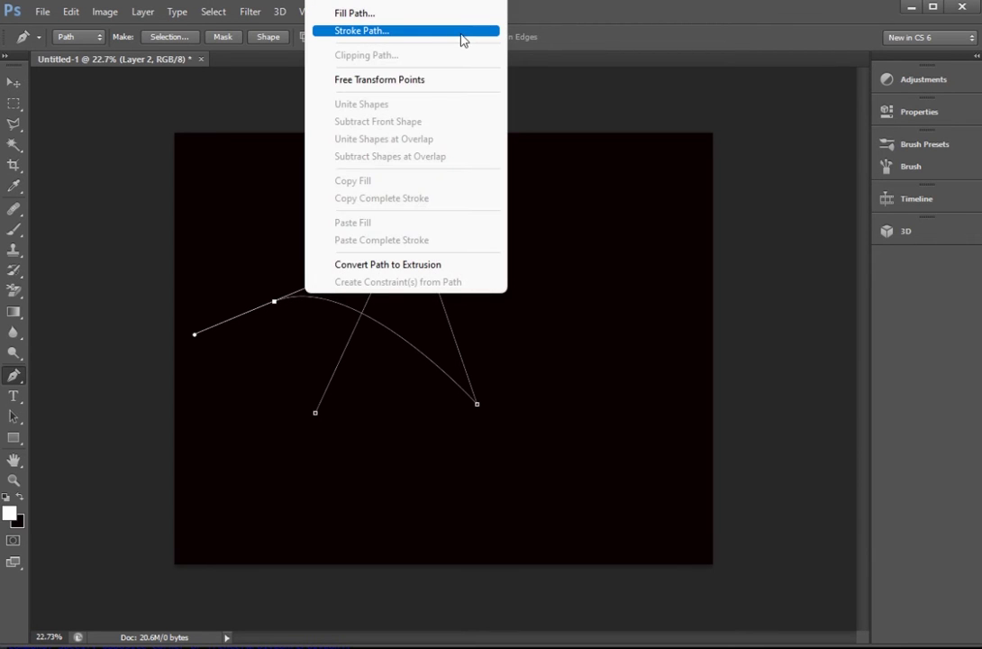
click(424, 36)
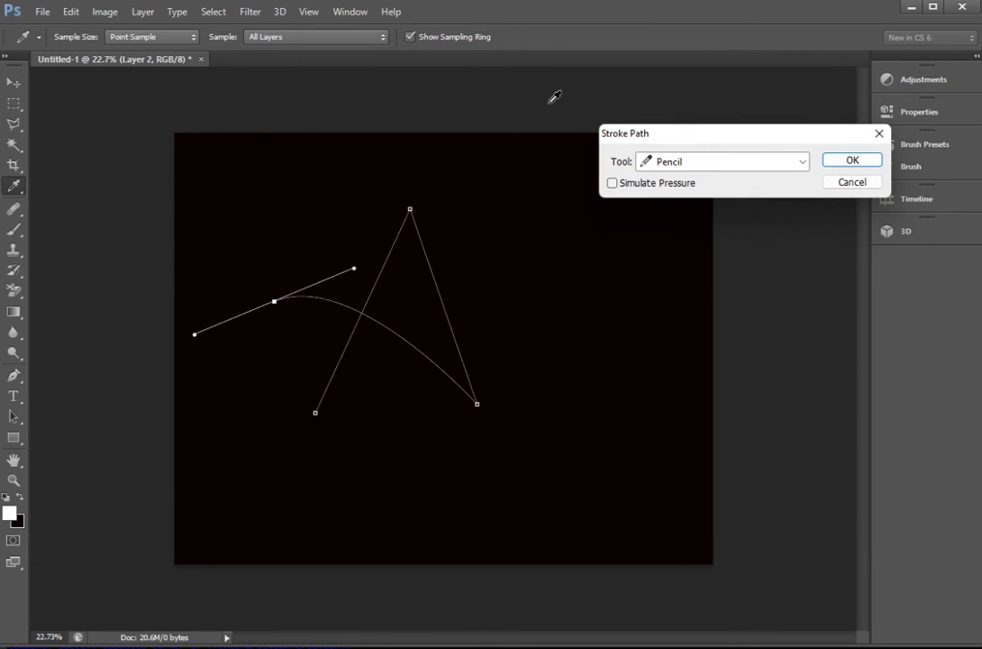
click(800, 162)
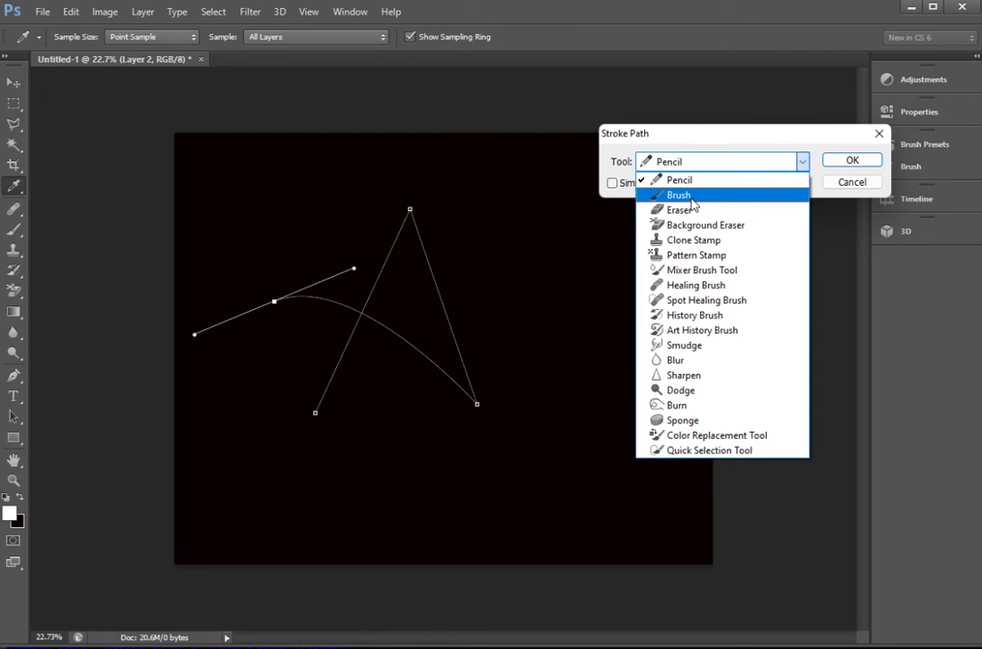
click(680, 194)
click(850, 160)
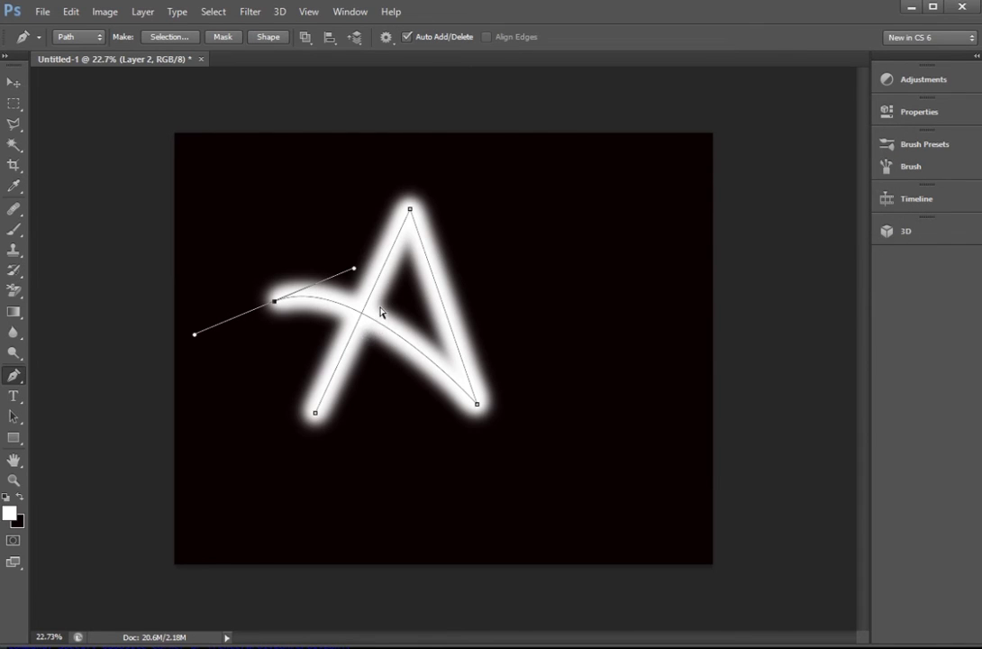
key(ctrl+z)
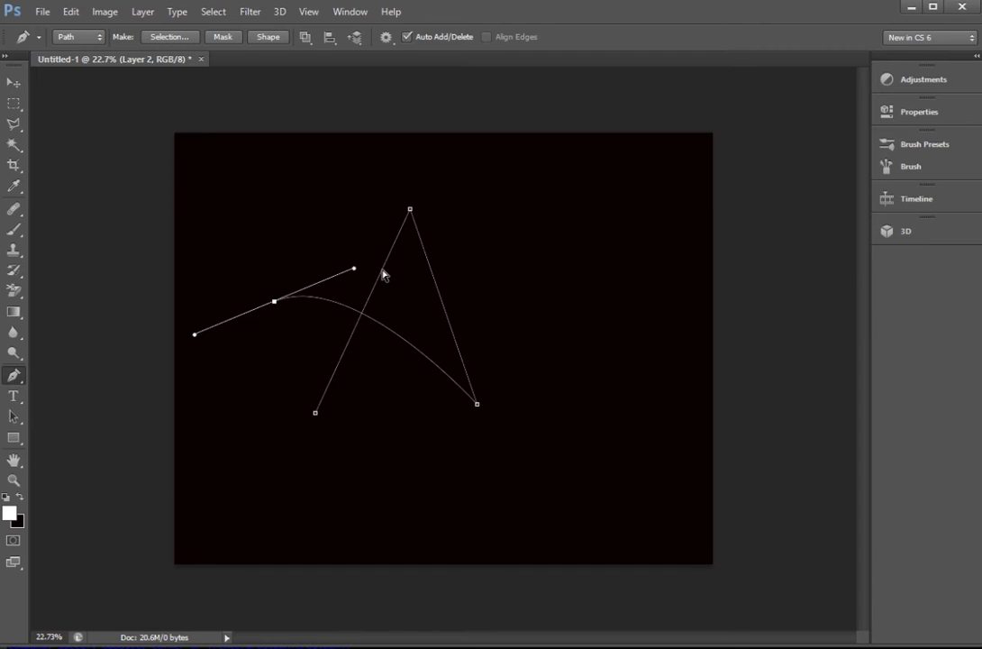
key(b)
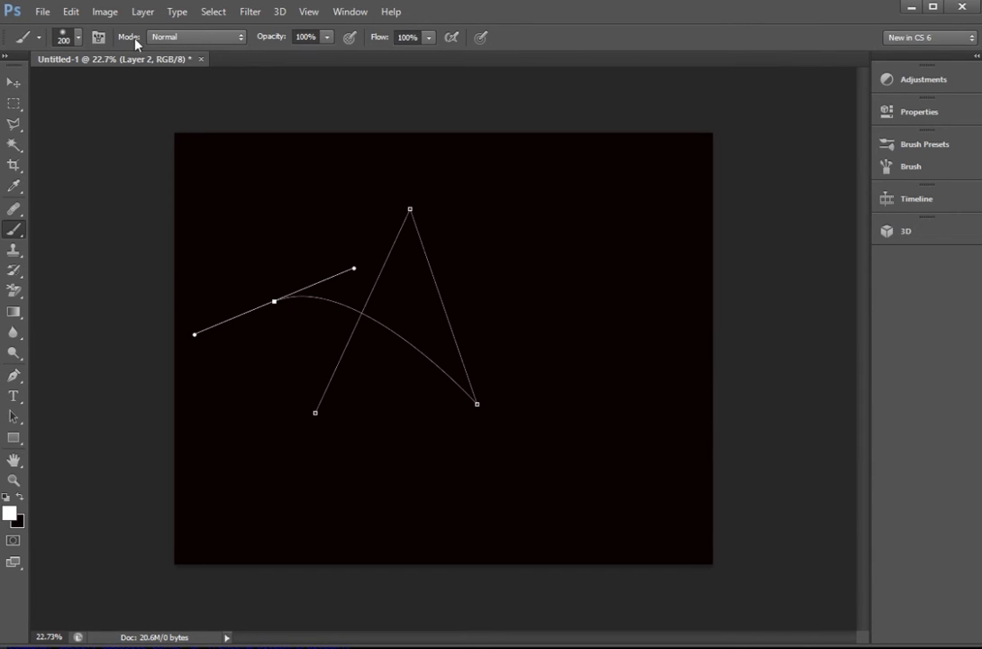
Step: Set the brush to 100% hardness and about 94 px size
click(79, 36)
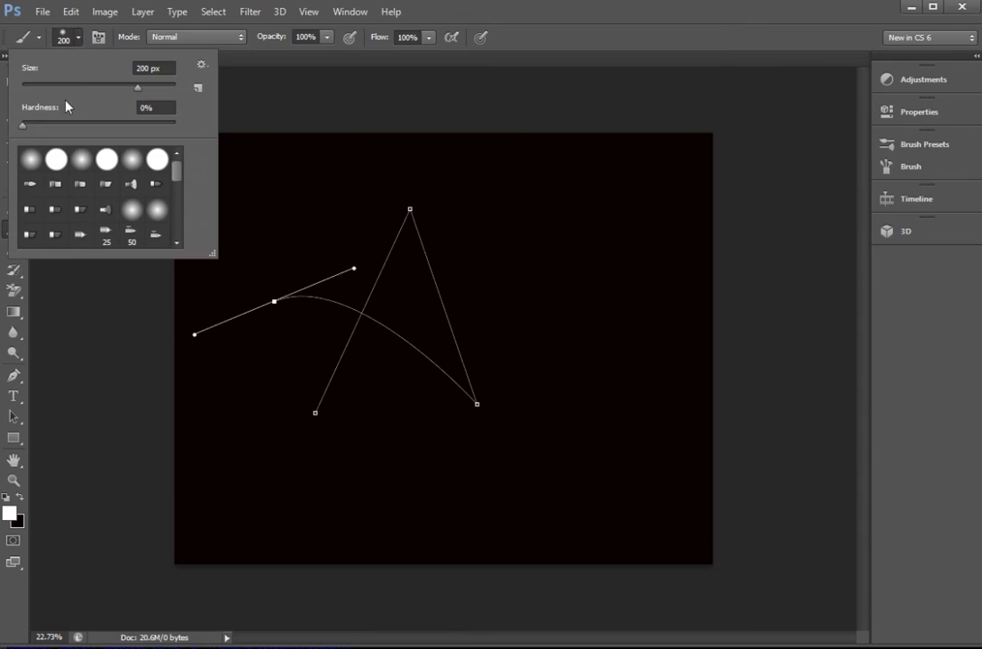
drag(44, 123, 289, 130)
drag(138, 87, 91, 88)
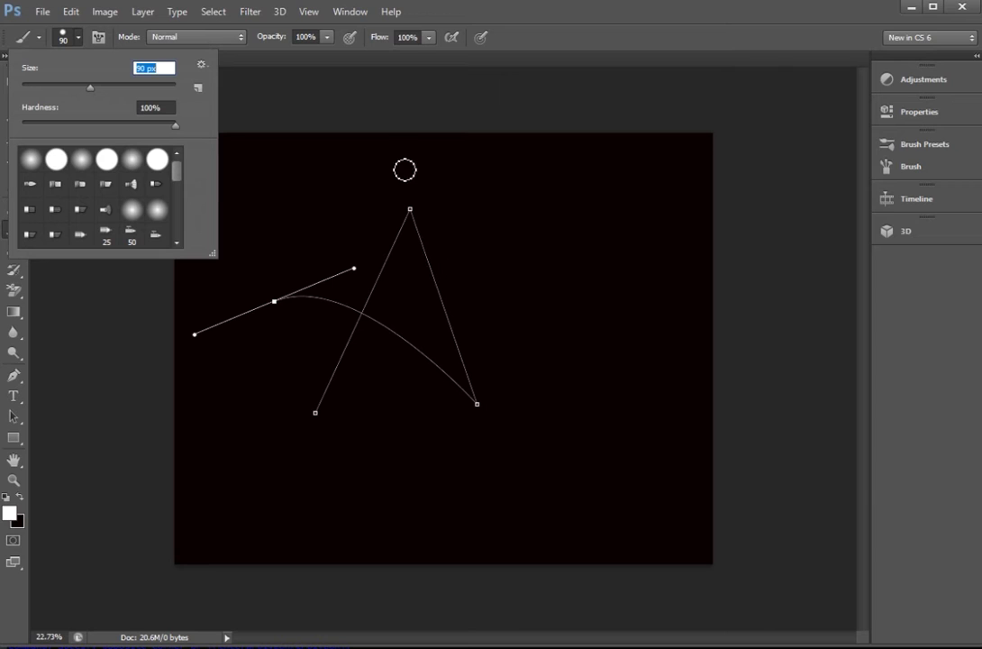
click(297, 110)
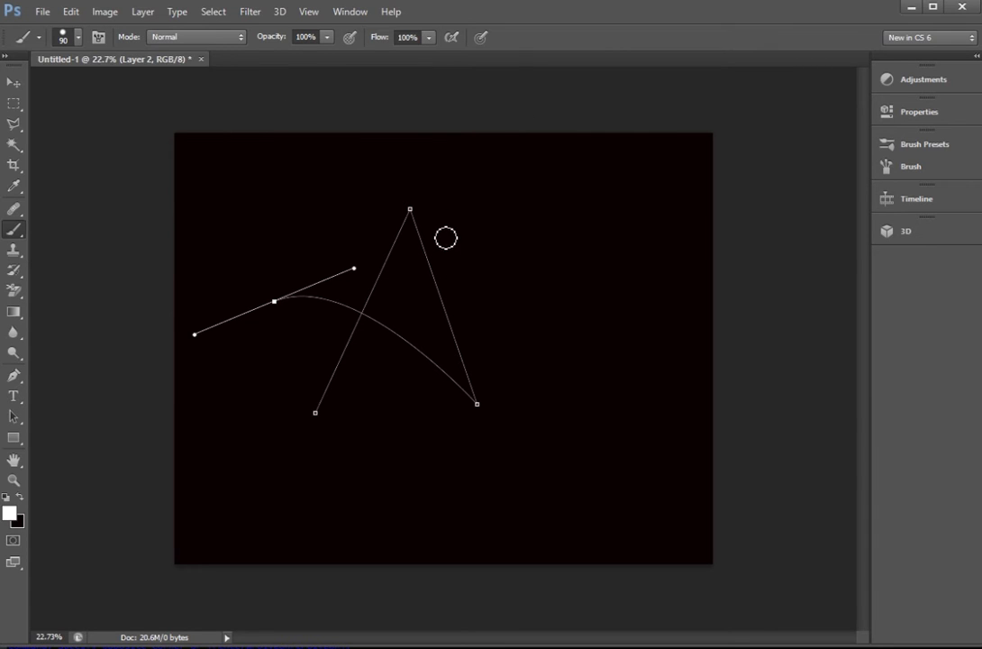
Step: Stroke the A path with the brush, then undo the thick stroke
click(14, 374)
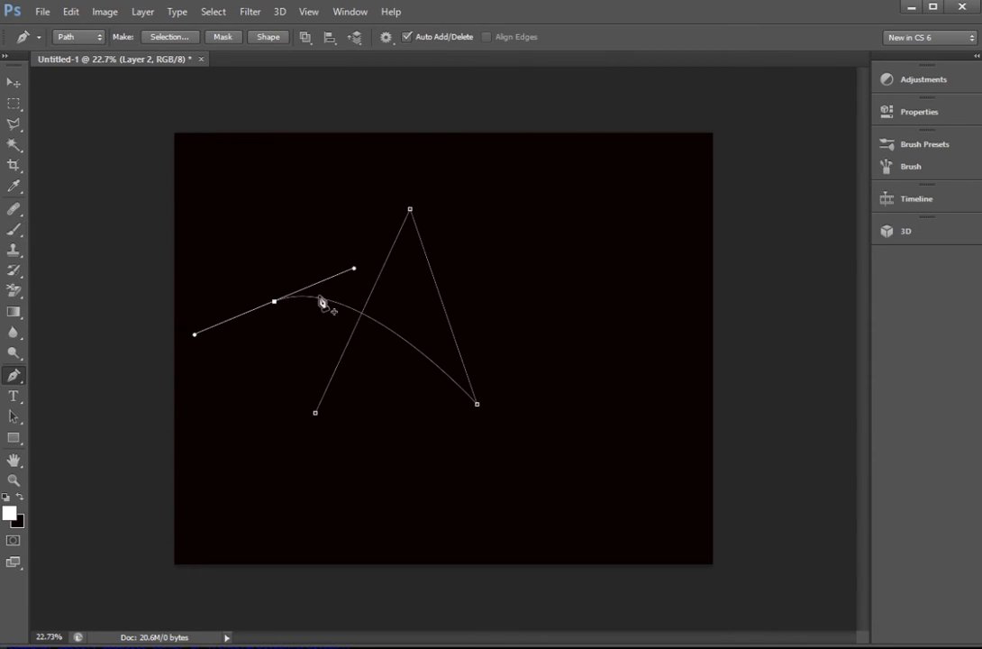
right_click(335, 307)
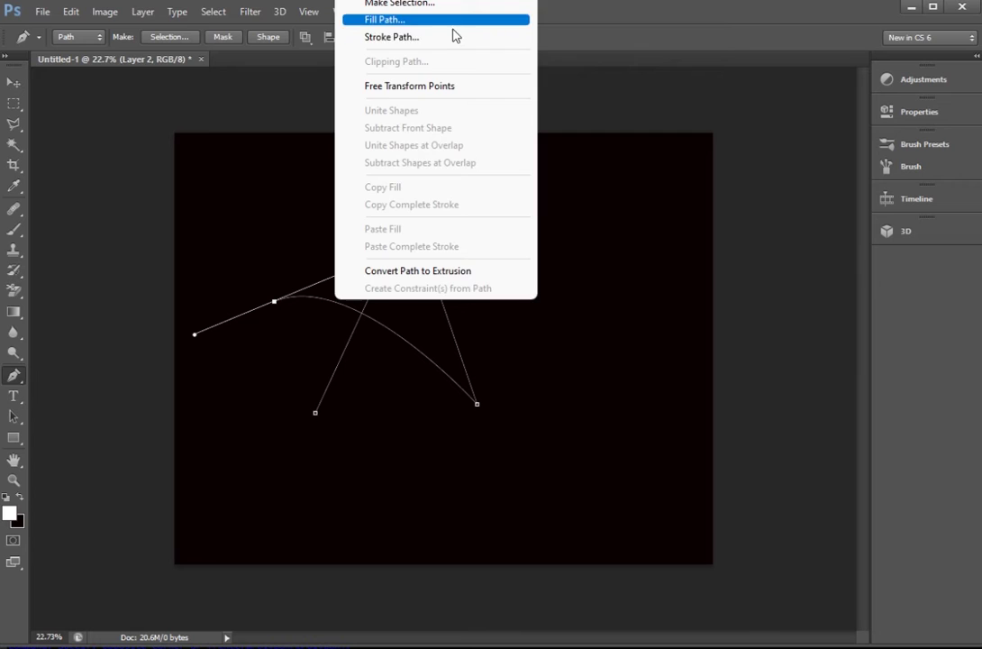
click(454, 37)
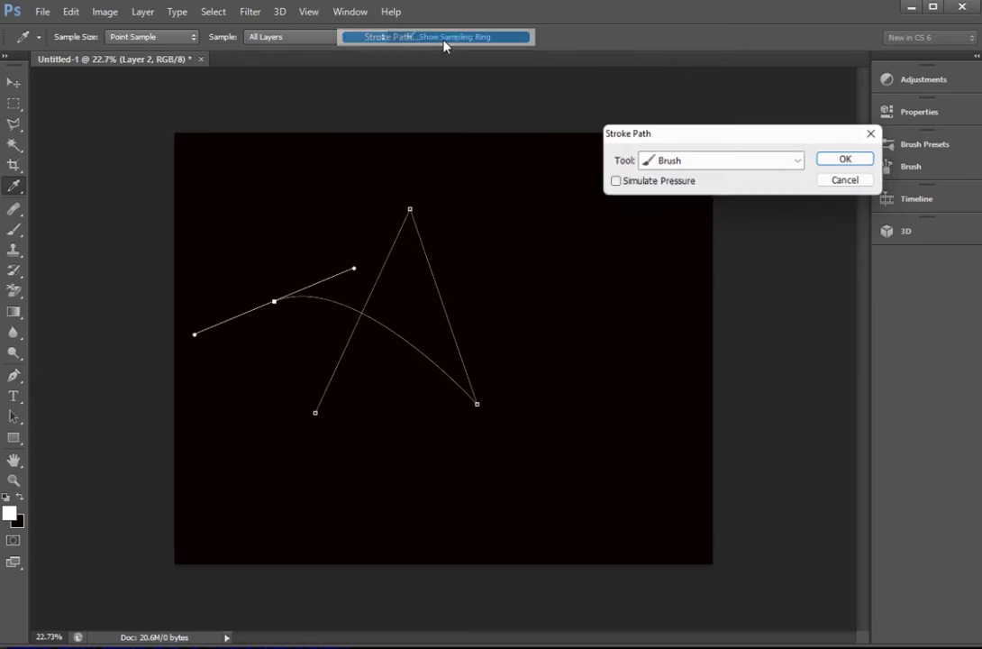
click(852, 162)
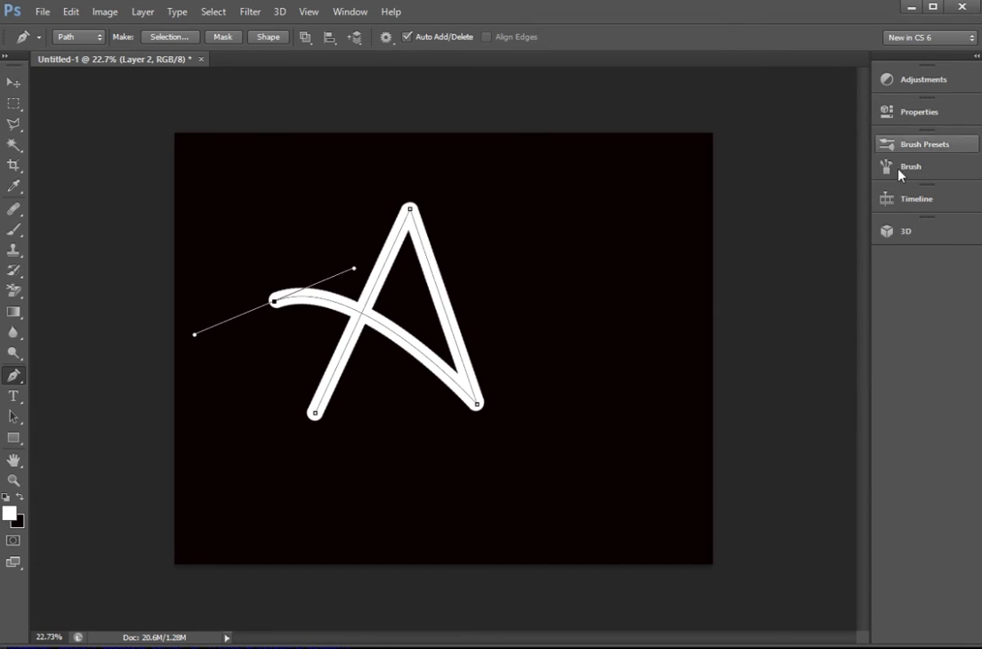
key(ctrl+z)
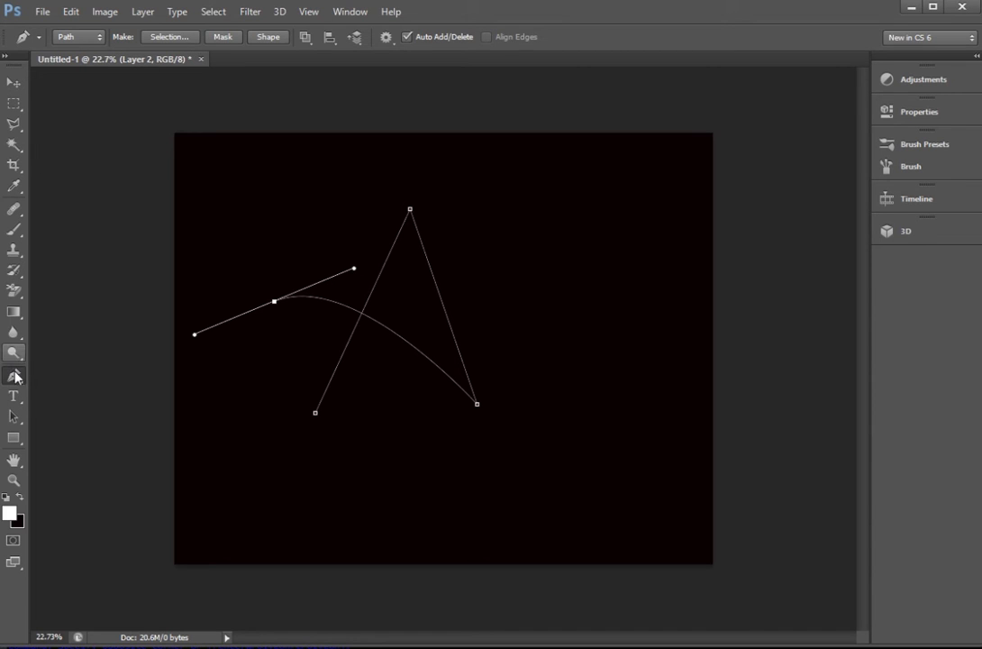
Step: Set the brush to 46 px and stroke the A path with it
click(14, 230)
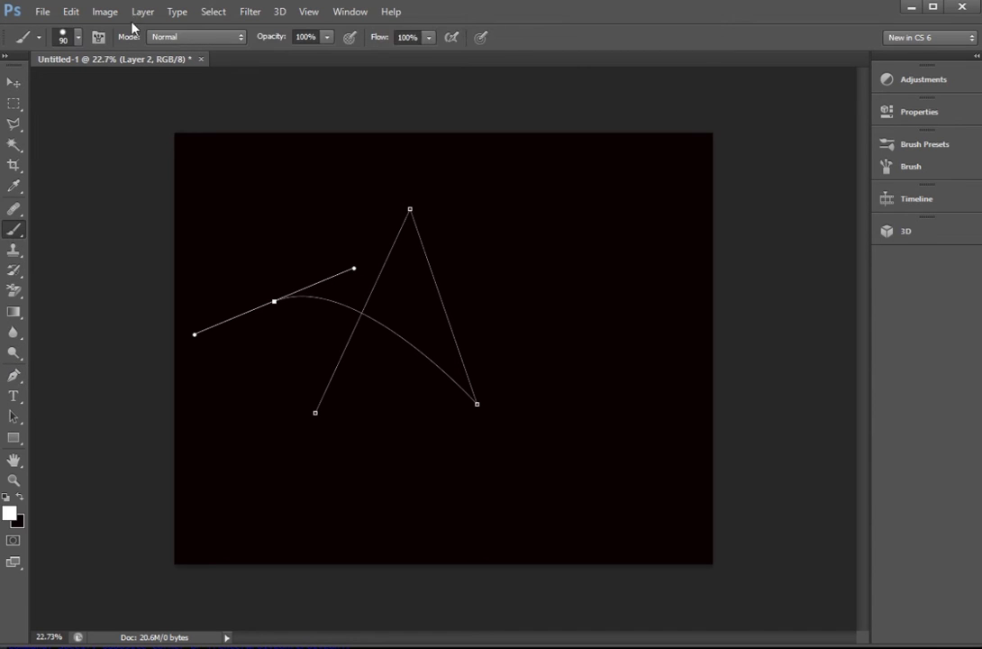
click(73, 40)
drag(57, 91, 57, 91)
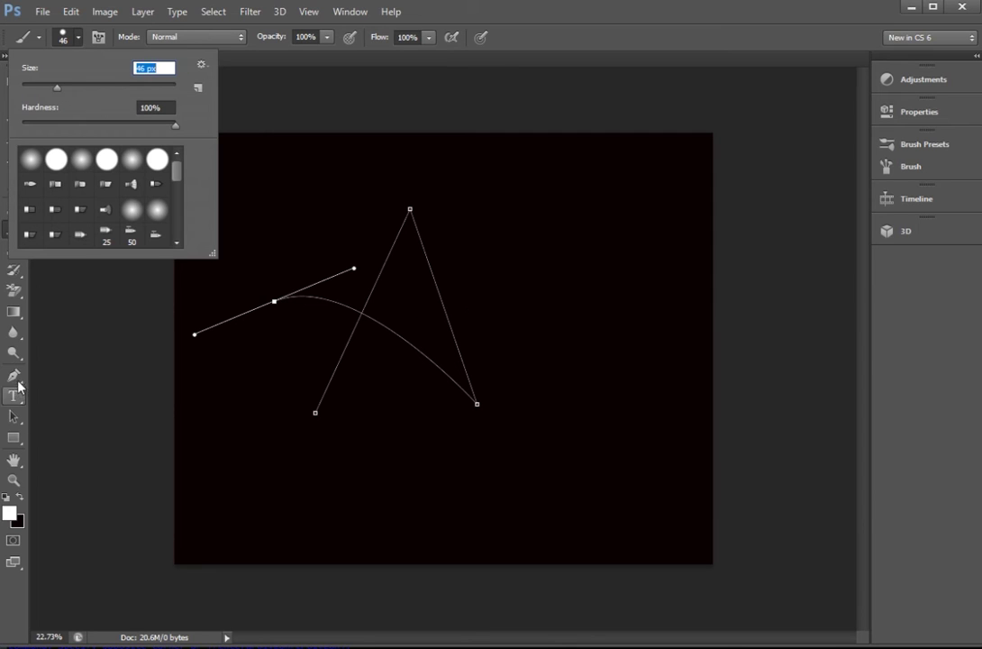
click(14, 376)
right_click(388, 264)
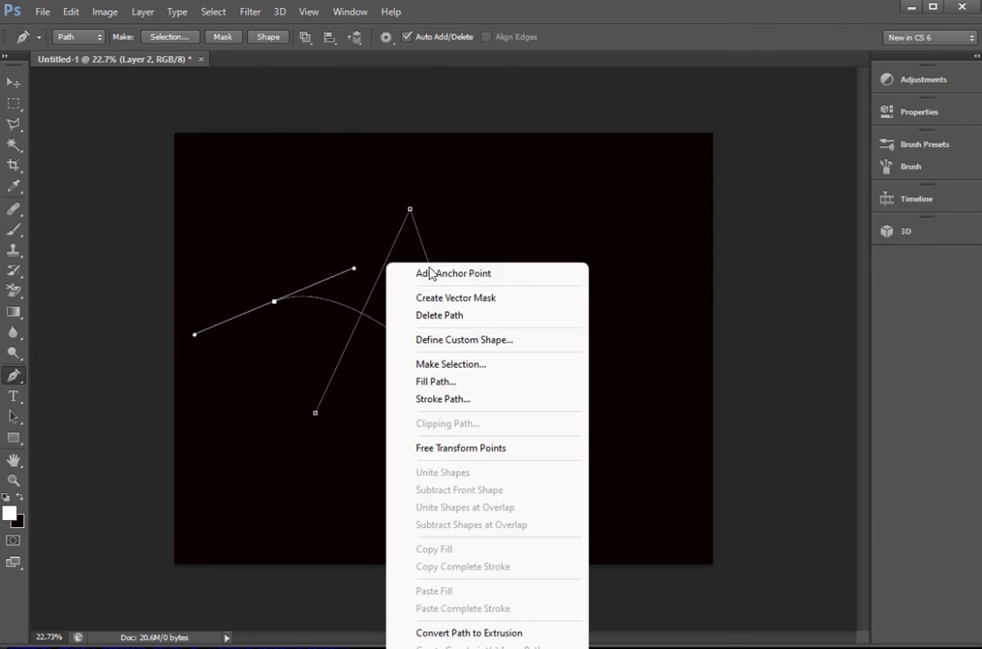
click(464, 400)
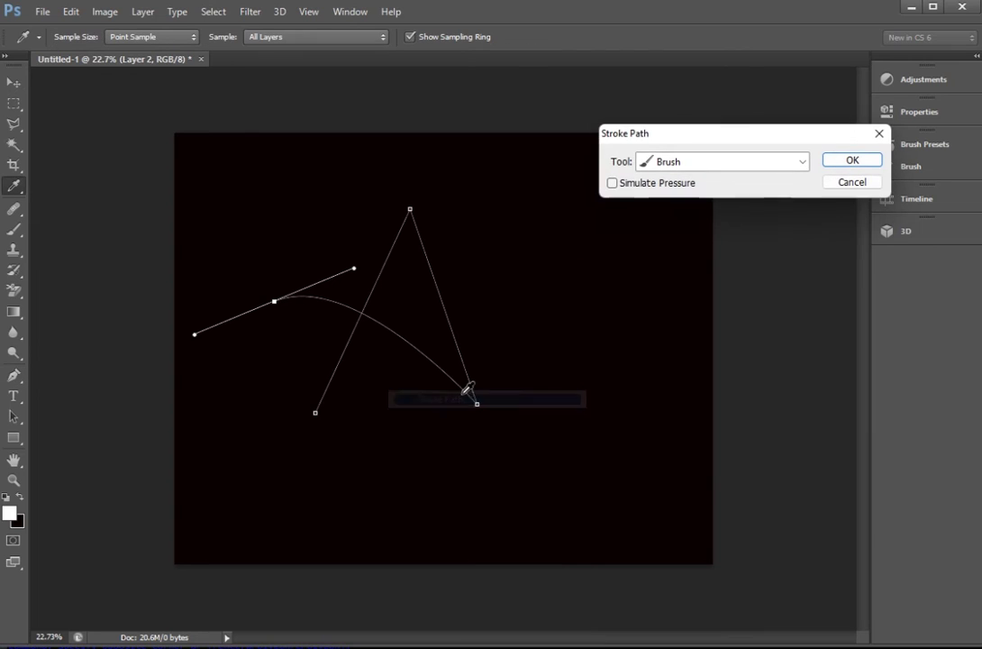
click(771, 163)
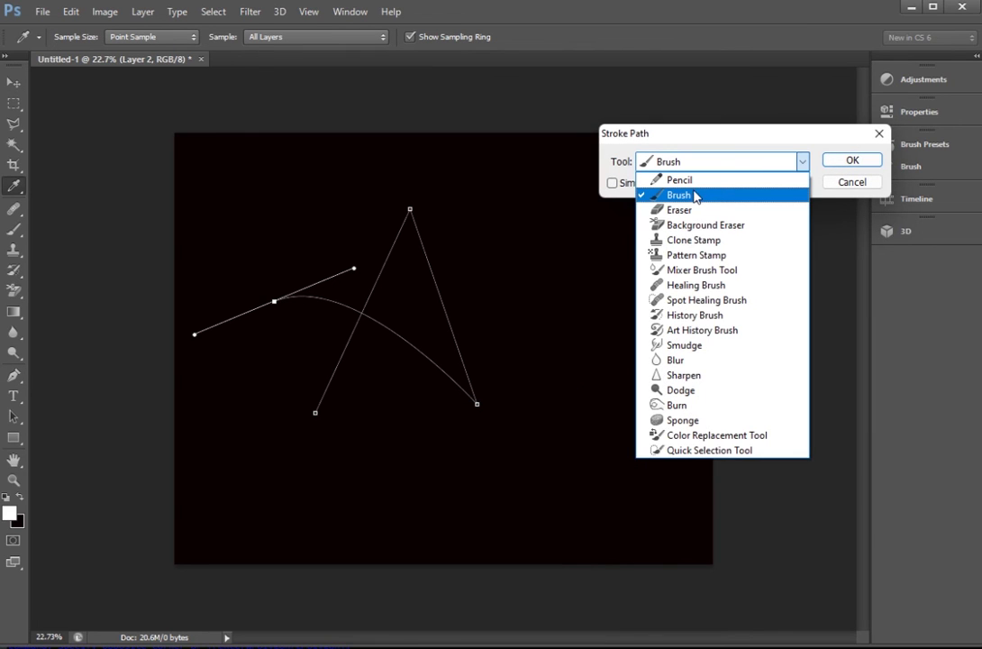
click(695, 197)
click(853, 162)
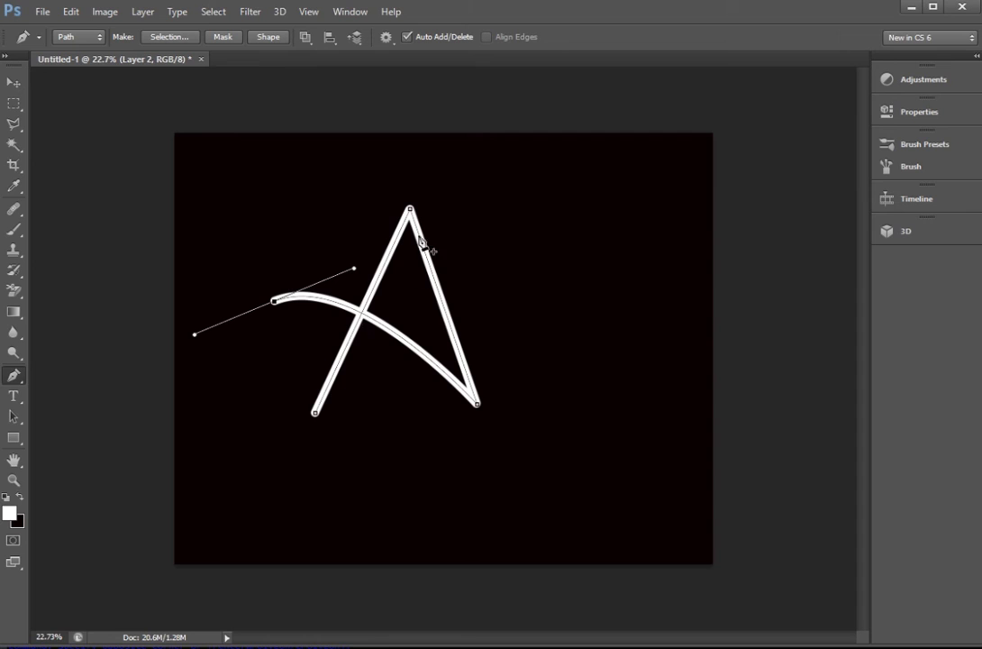
Step: Turn the path into a selection, deselect it, and switch to the Move tool
key(ctrl+Return)
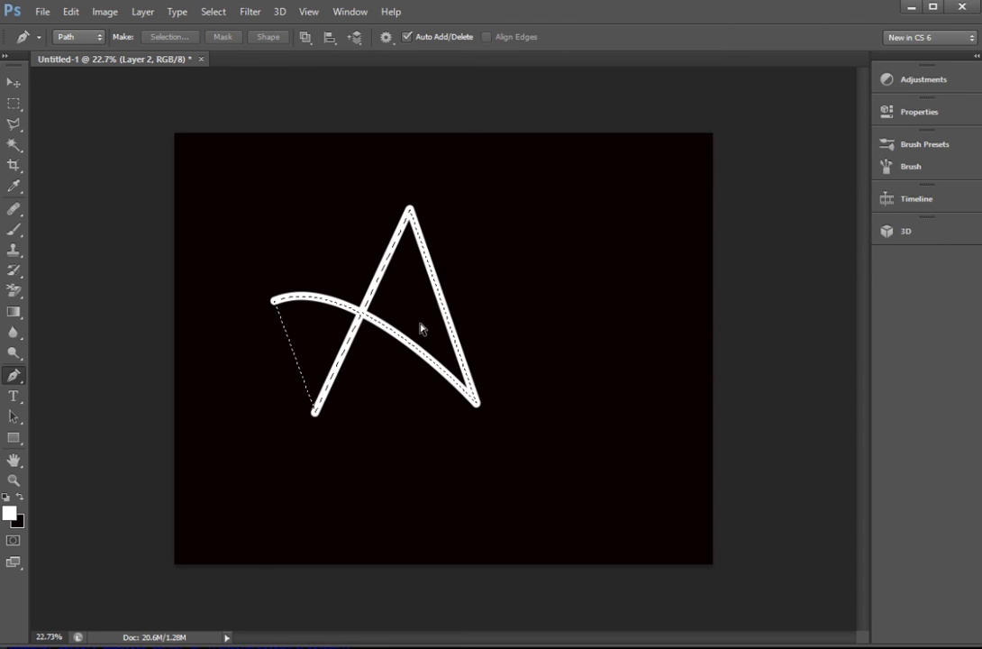
key(ctrl+d)
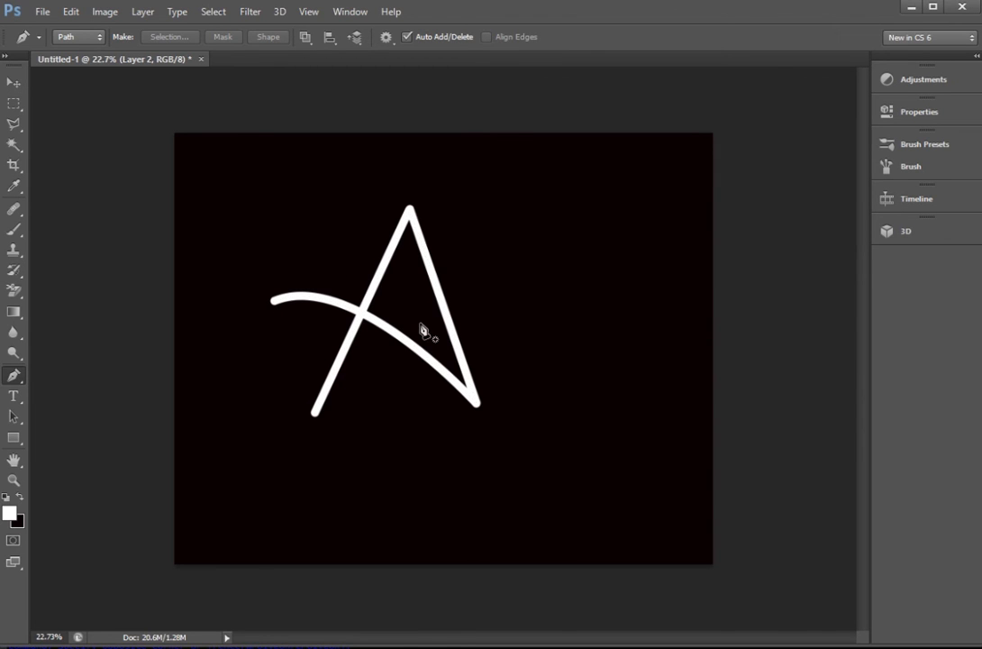
key(v)
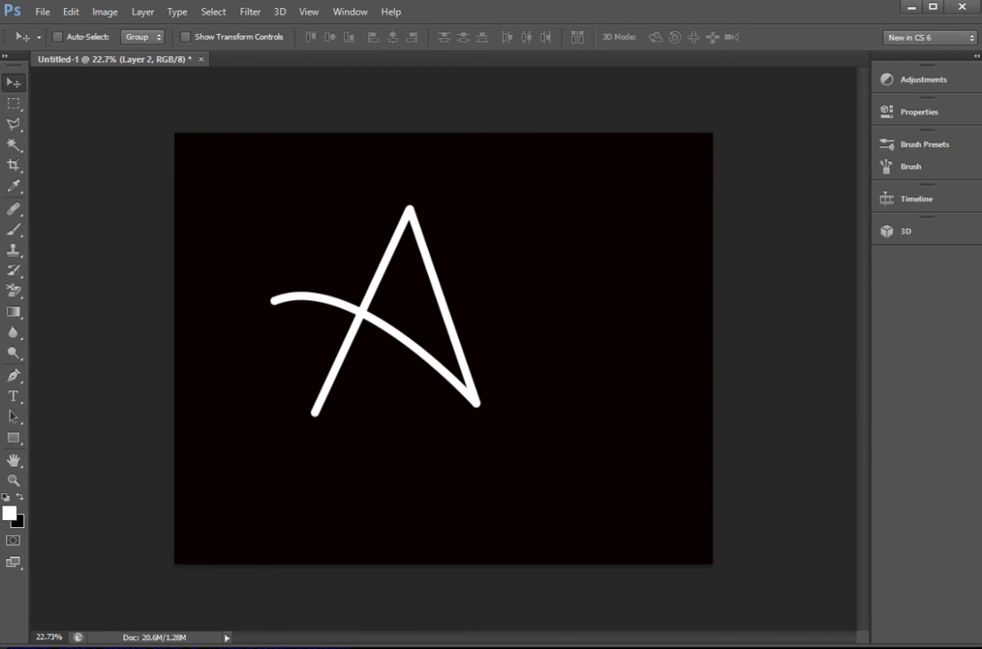
key(ctrl+z)
key(ctrl+z)
key(ctrl+z)
key(ctrl+z)
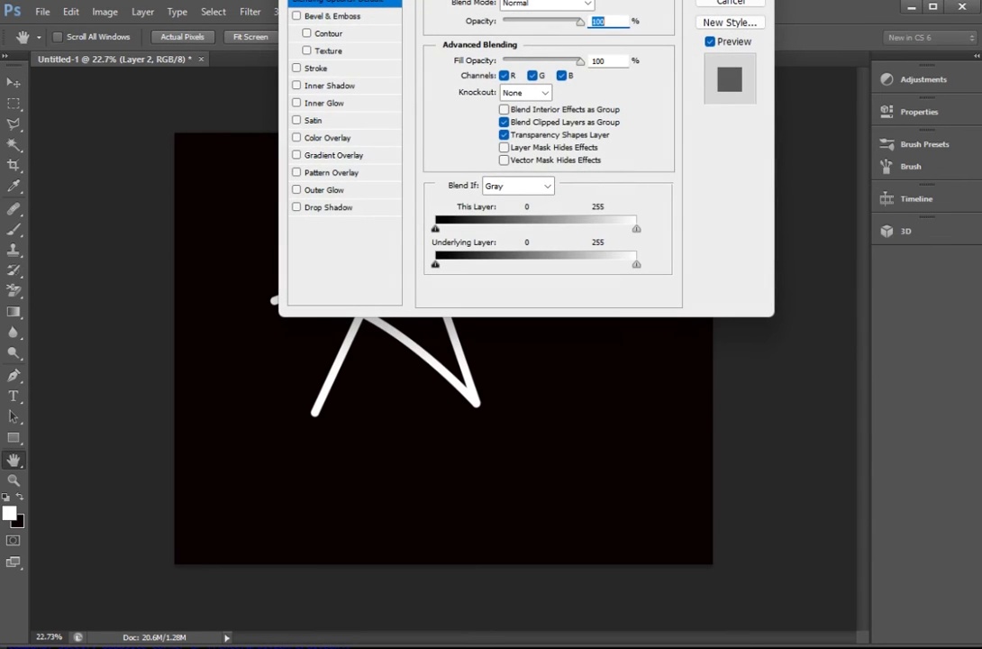
Step: Enable Outer Glow and Inner Glow in Layer 2's Layer Style dialog
mouse_move(690, 29)
mouse_down()
mouse_move(767, 169)
mouse_move(787, 164)
mouse_up()
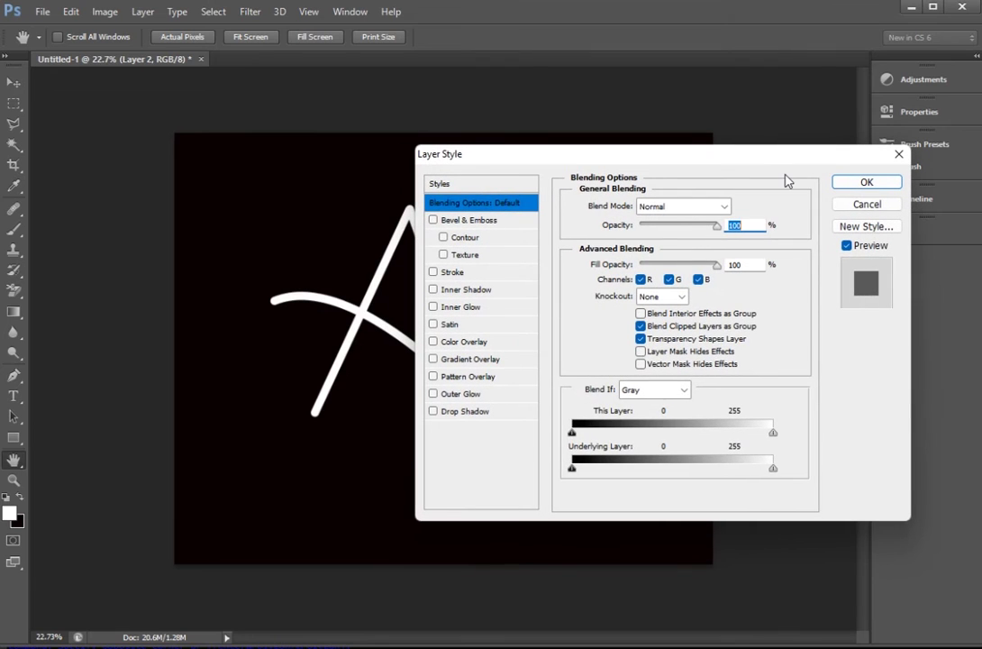
click(433, 394)
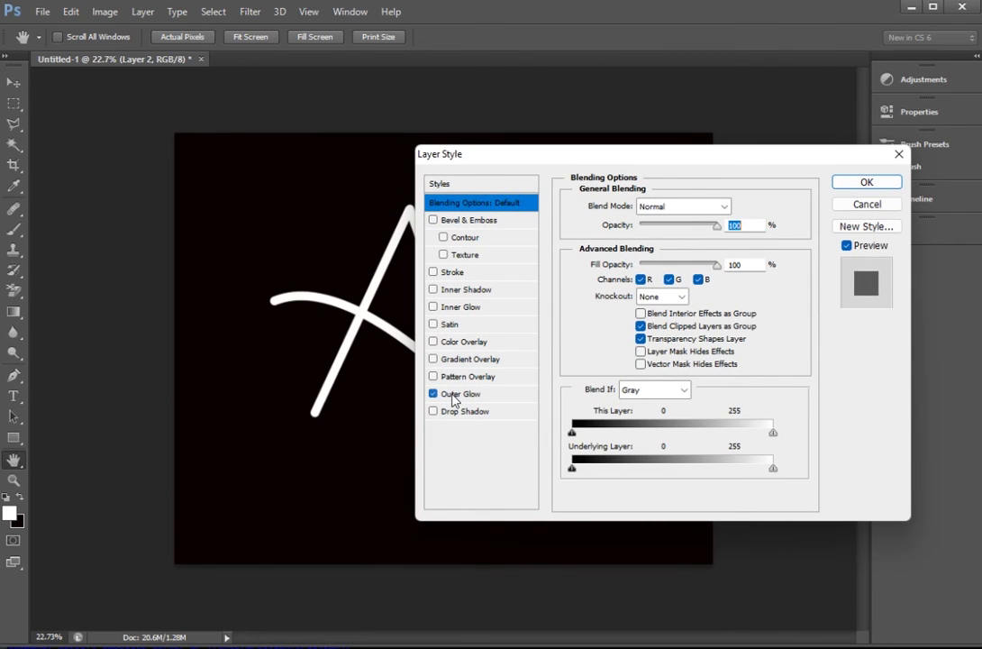
drag(651, 168, 743, 198)
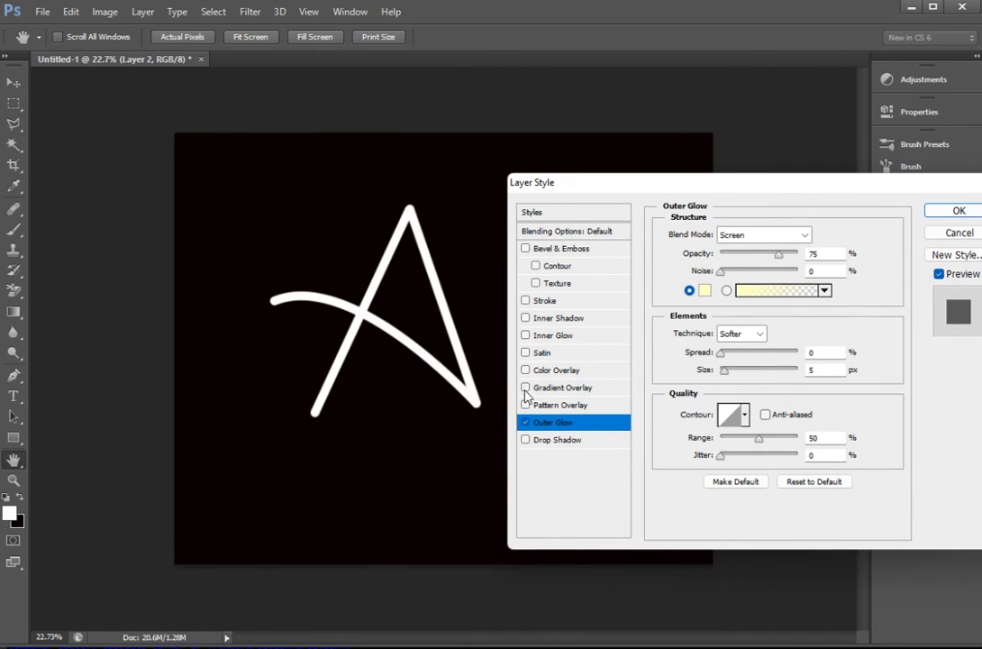
click(545, 336)
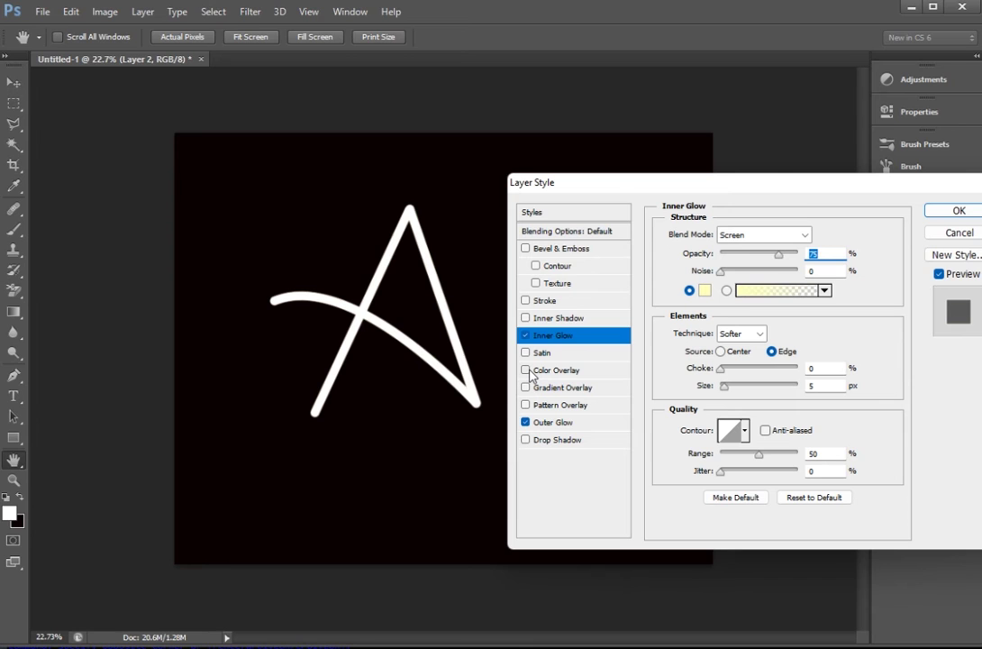
Step: Turn on Color Overlay and set its colour to pure red ff0000
click(543, 371)
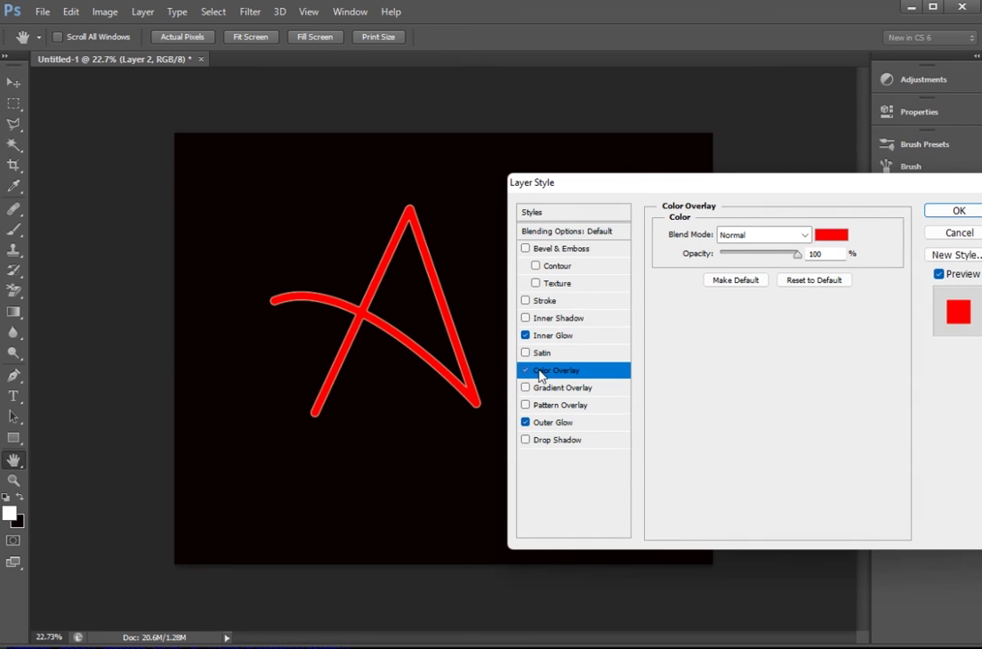
click(830, 235)
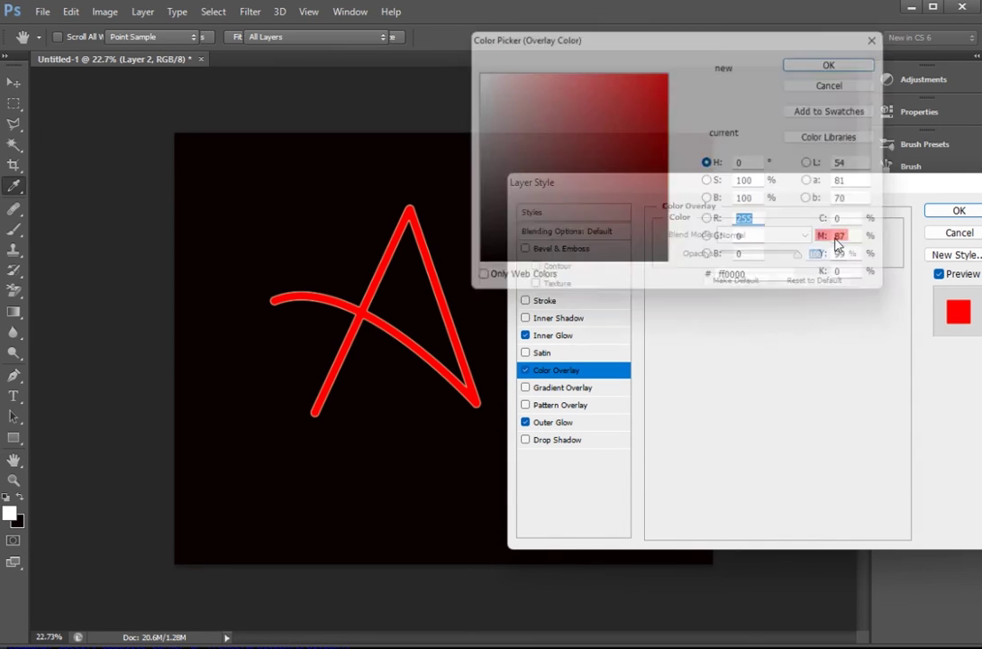
key(Left)
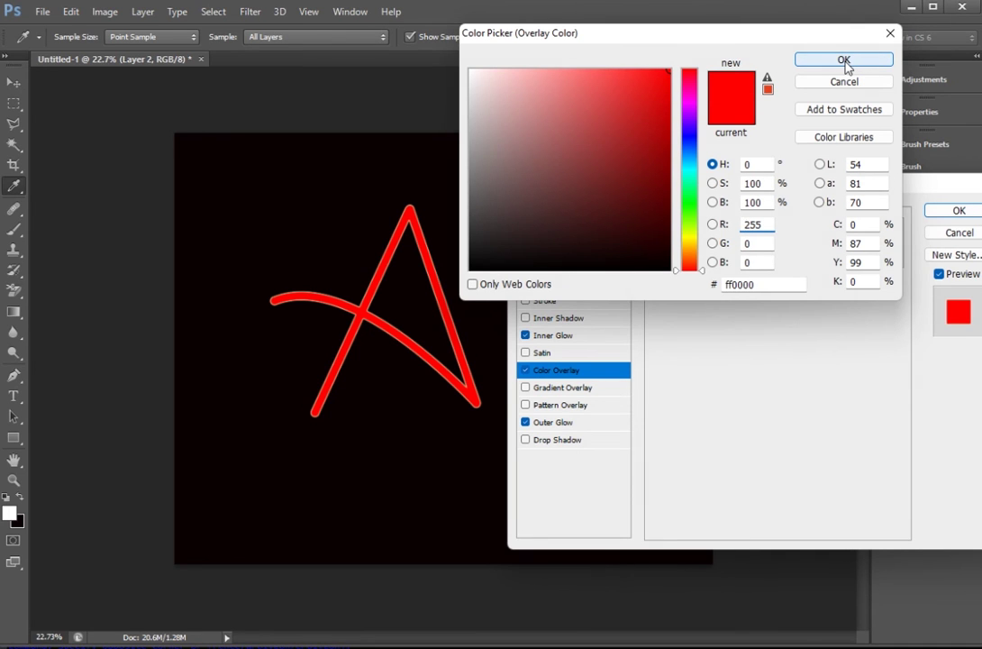
click(845, 61)
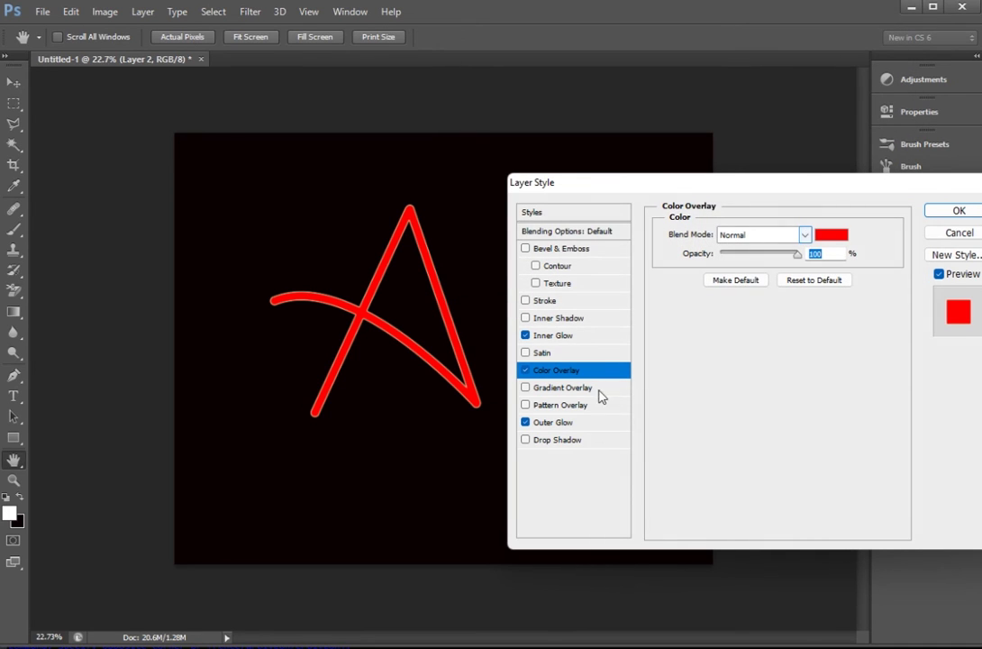
Step: Make the Inner Glow colour white at 100% opacity
click(549, 422)
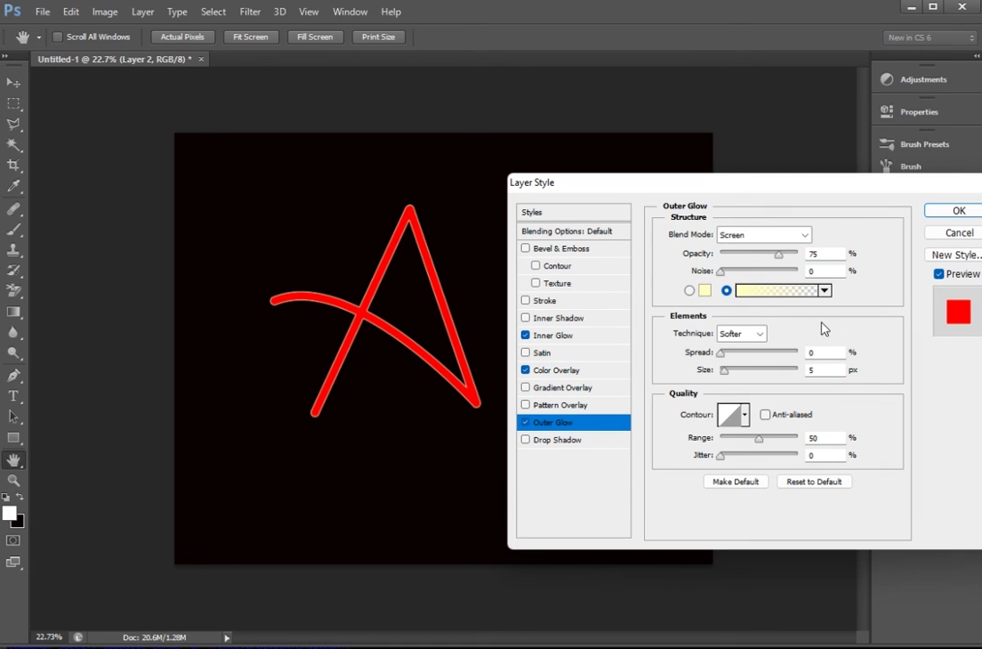
click(551, 335)
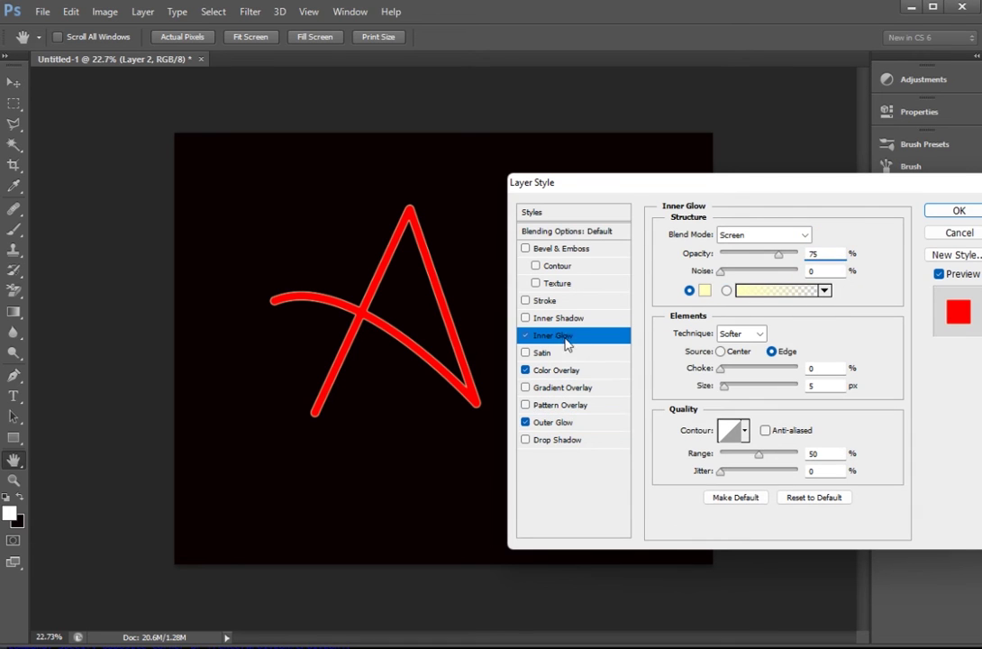
click(705, 290)
click(509, 98)
drag(509, 98, 469, 70)
click(844, 59)
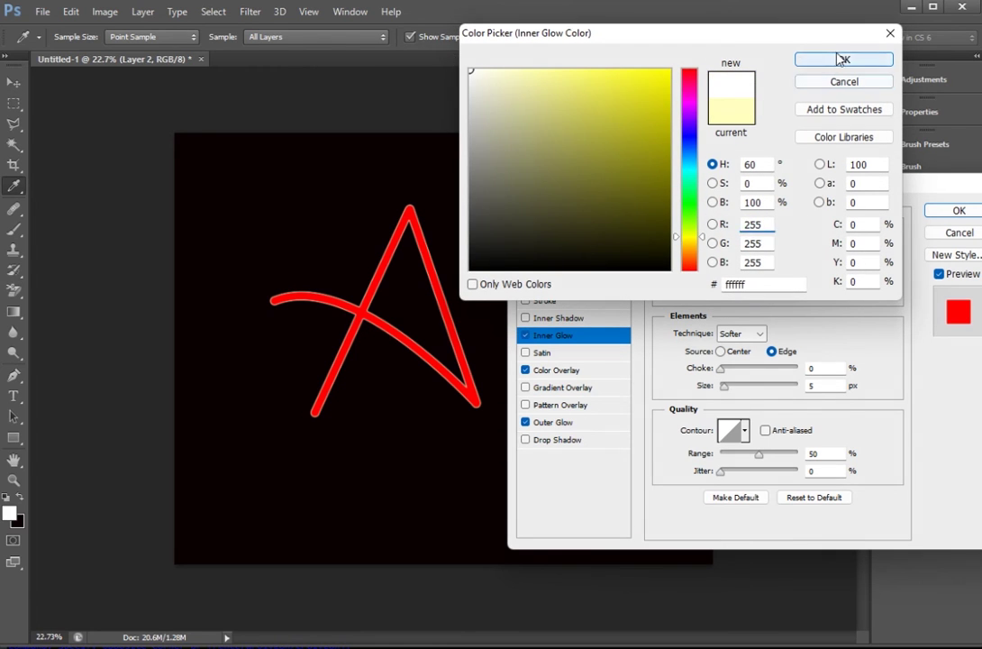
text(100)
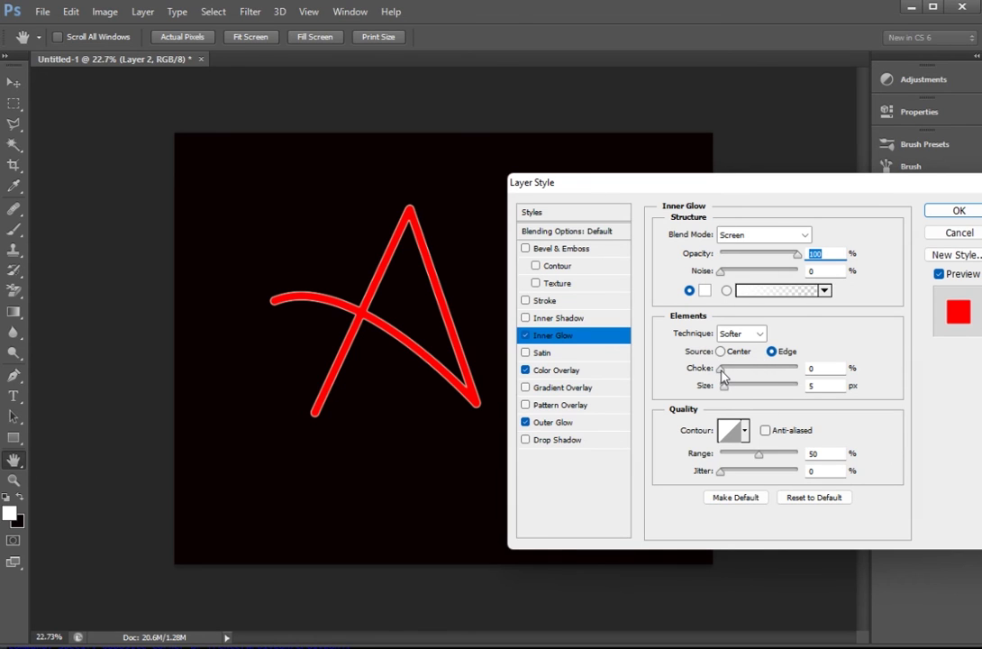
Step: Set the Inner Glow source to Edge, choke to 0% and size to 35 px
mouse_move(724, 377)
mouse_down()
mouse_move(736, 388)
mouse_move(734, 374)
mouse_move(746, 397)
mouse_move(736, 401)
mouse_move(721, 387)
mouse_up()
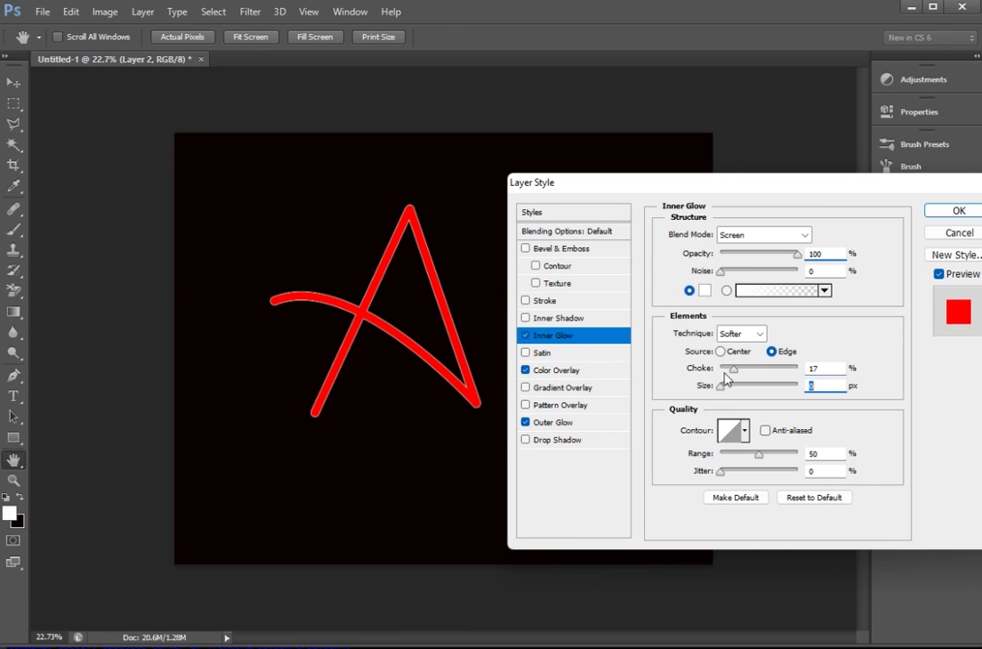
click(721, 353)
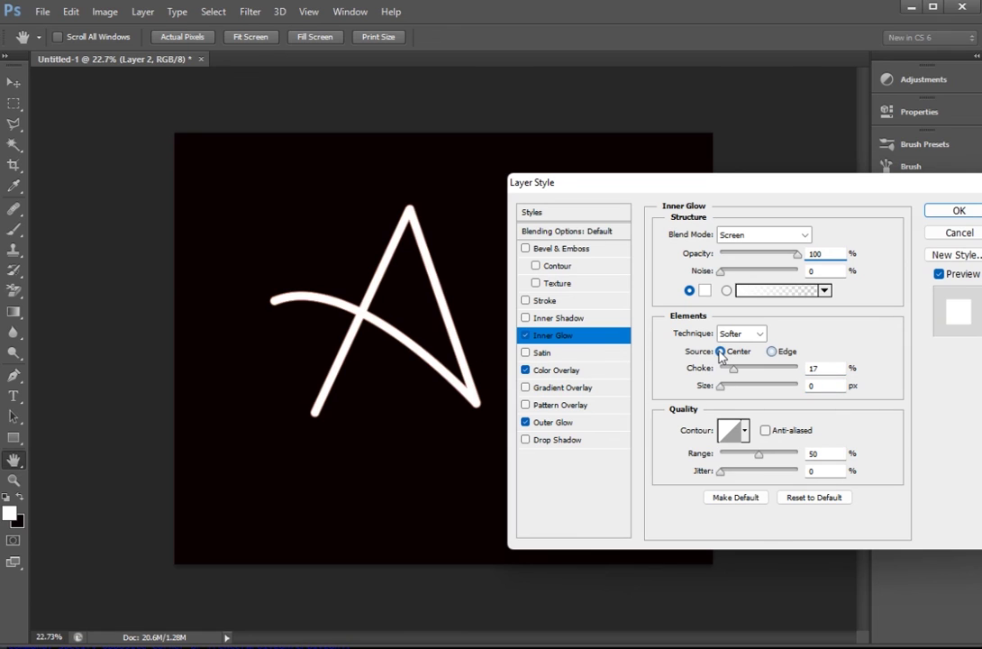
click(772, 352)
key(Up)
key(Up)
key(Up)
text(87)
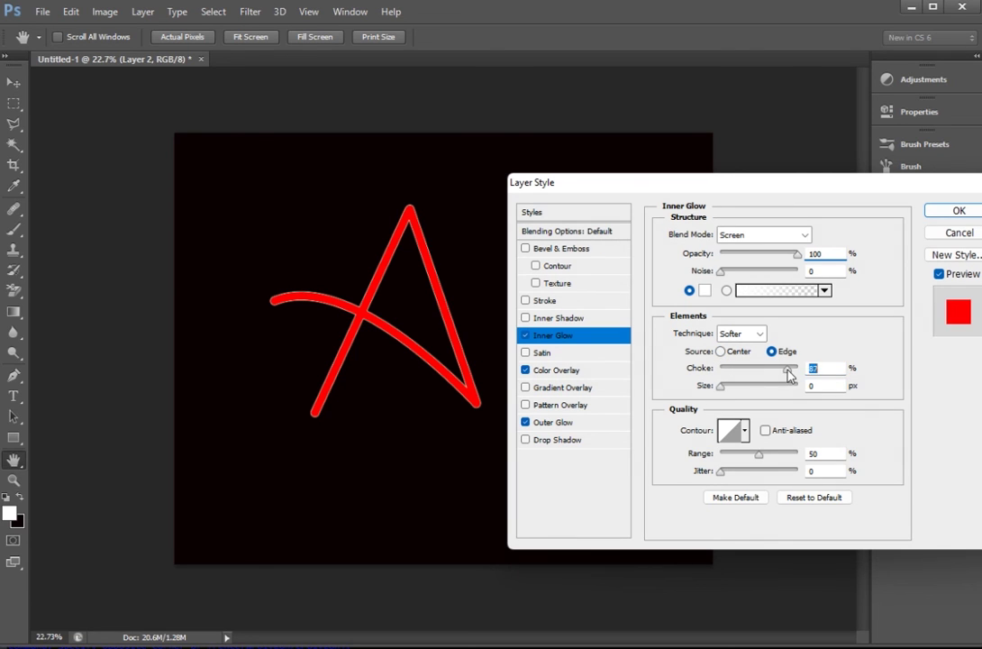
key(Tab)
drag(722, 387, 750, 368)
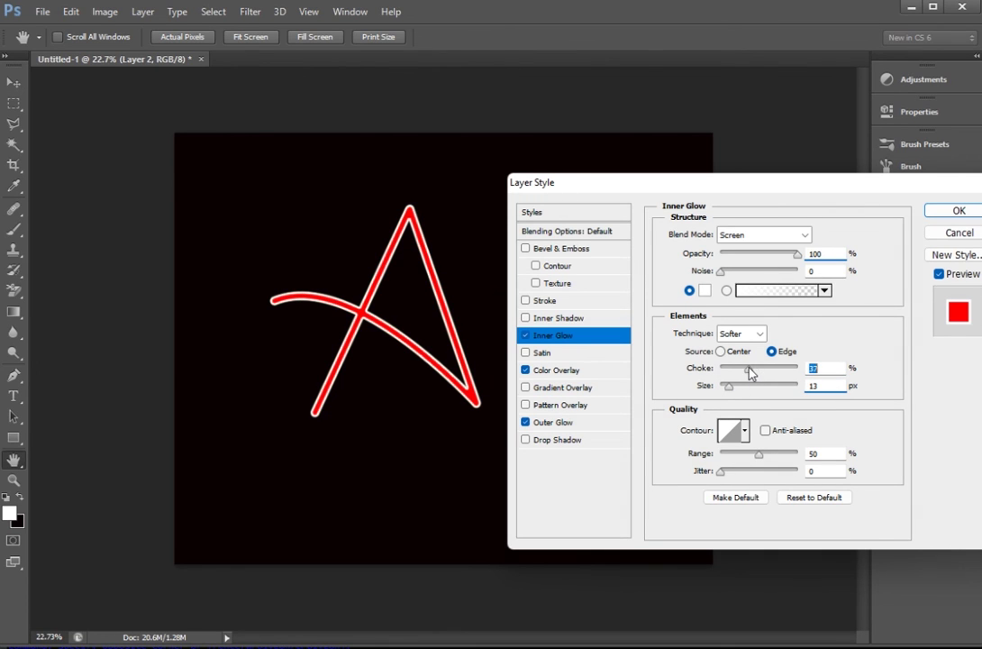
mouse_move(750, 372)
mouse_down()
mouse_move(763, 379)
mouse_move(718, 379)
mouse_move(736, 394)
mouse_up()
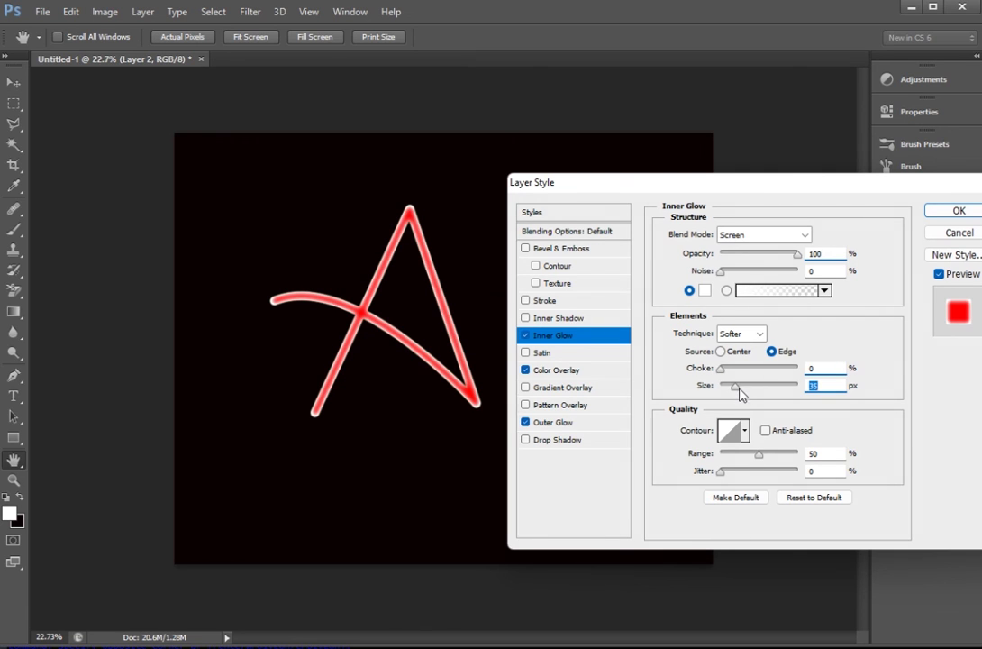
Step: Give the Inner Glow a curved contour preset, 24 px size and 58% range
click(746, 435)
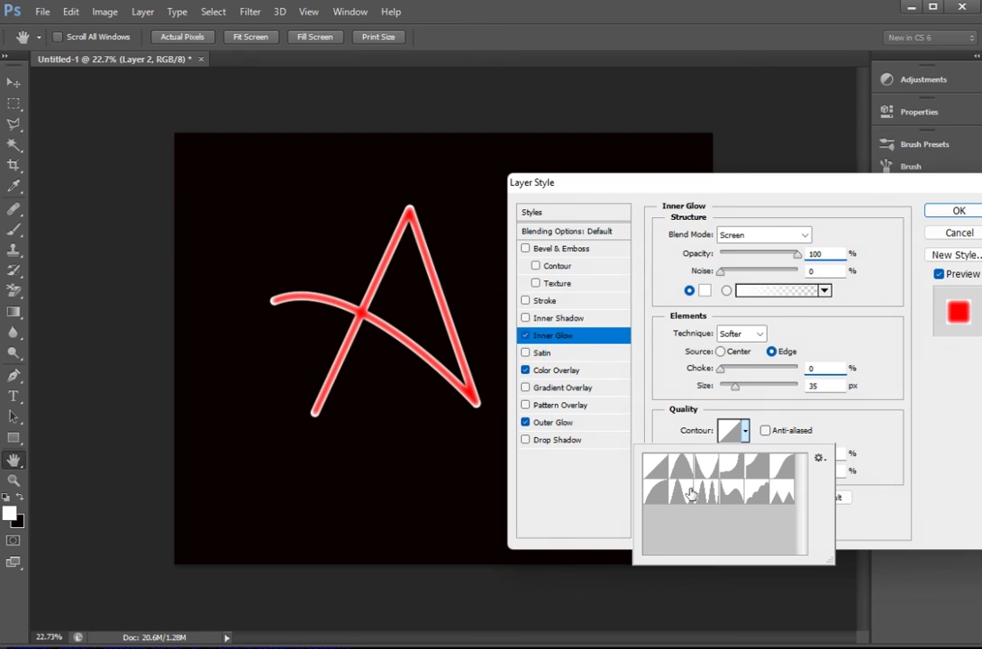
click(651, 495)
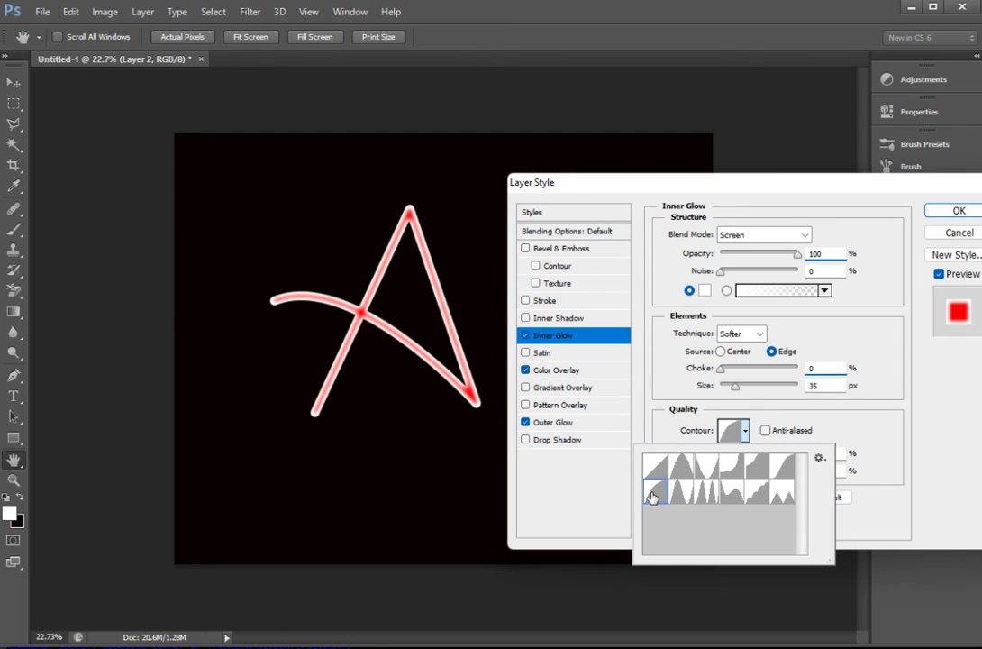
click(736, 393)
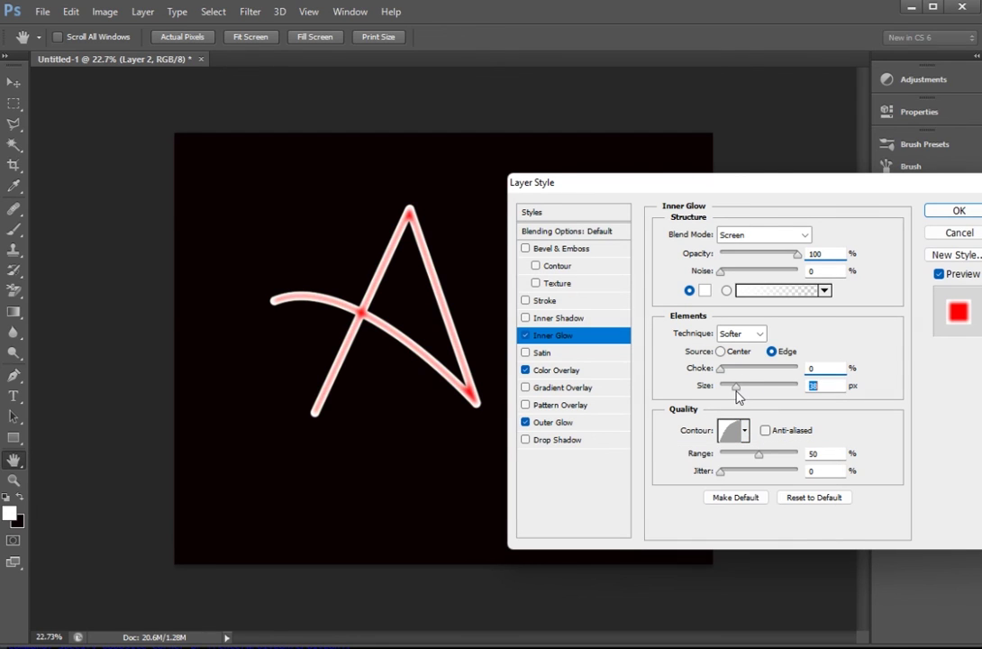
drag(737, 393, 733, 393)
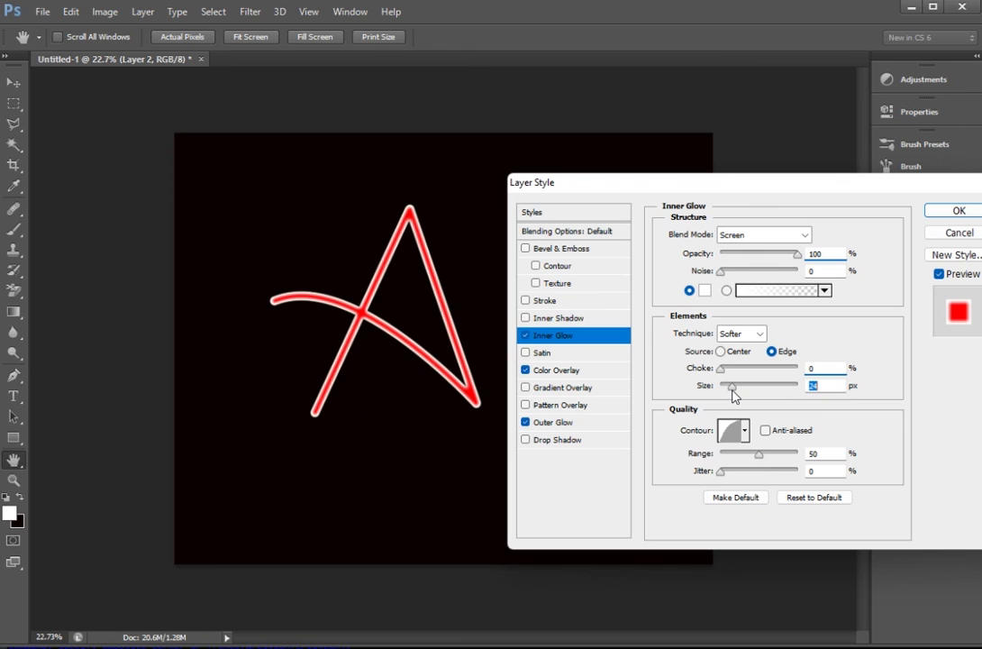
drag(759, 455, 725, 472)
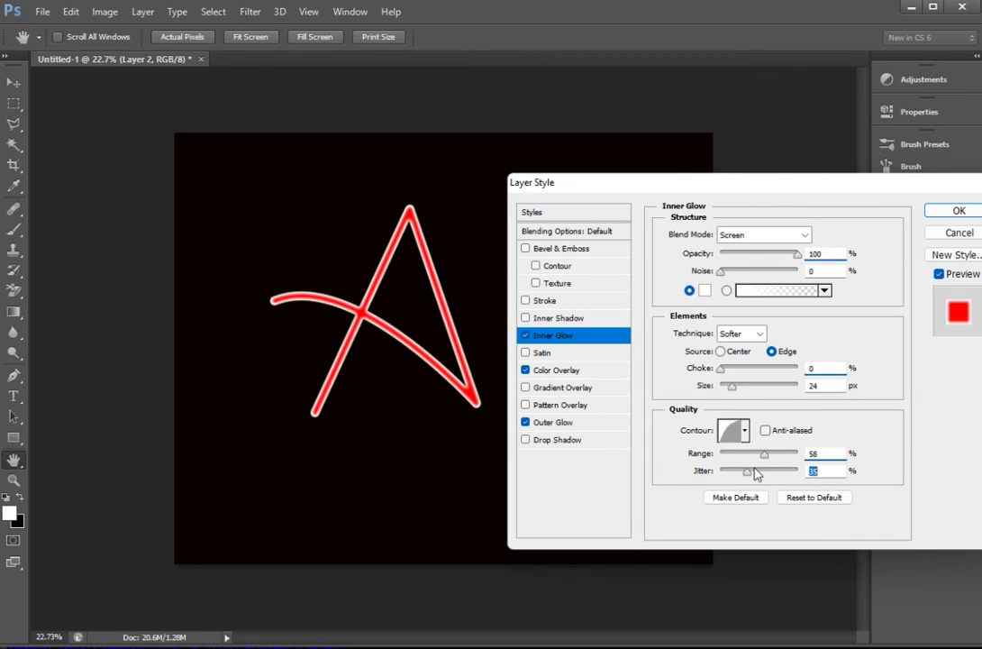
Step: Set the letter A's Outer Glow to opacity 100%, colour ff0000 and size 95 px
click(556, 373)
click(566, 424)
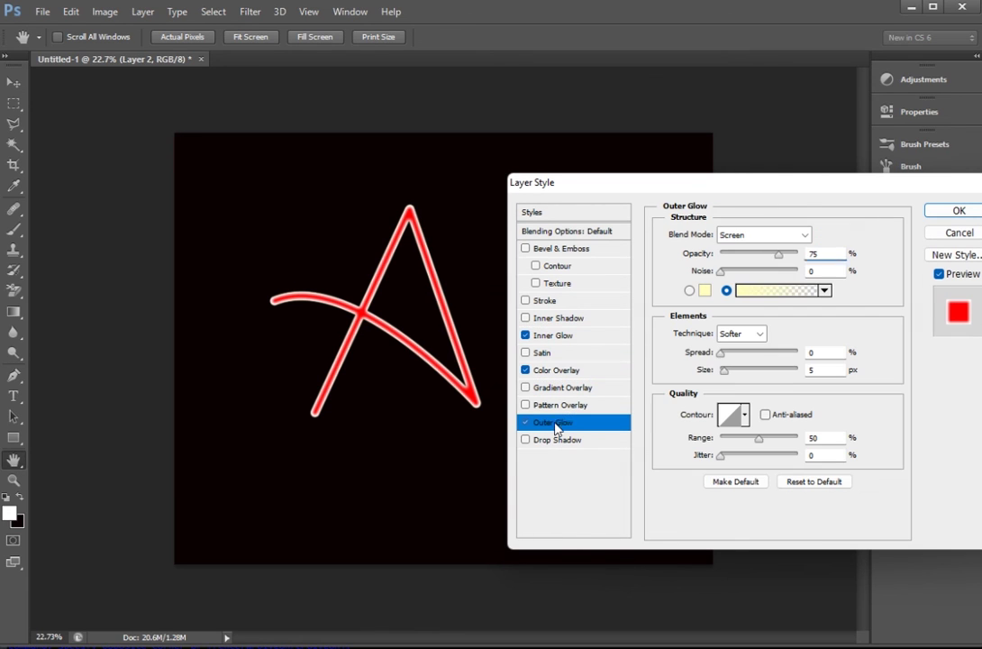
drag(778, 253, 815, 258)
click(721, 272)
click(722, 354)
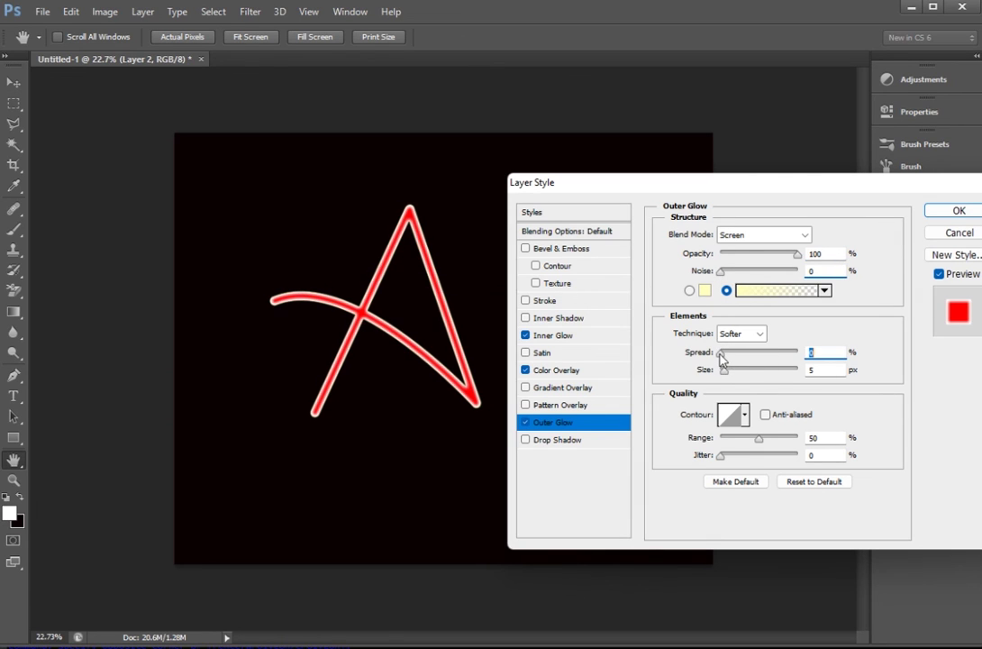
click(705, 290)
click(689, 70)
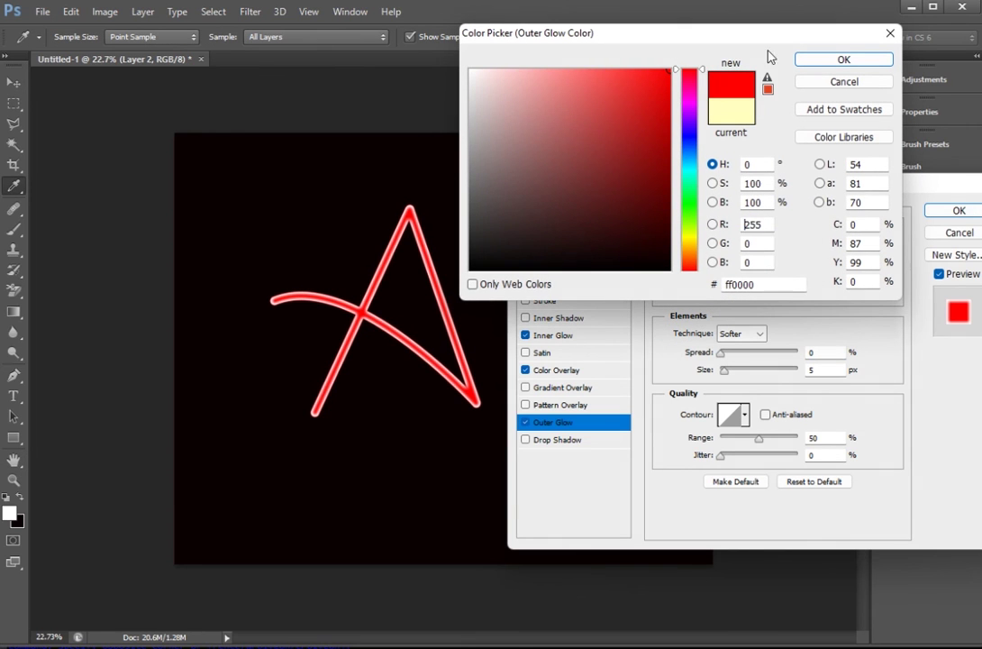
click(826, 60)
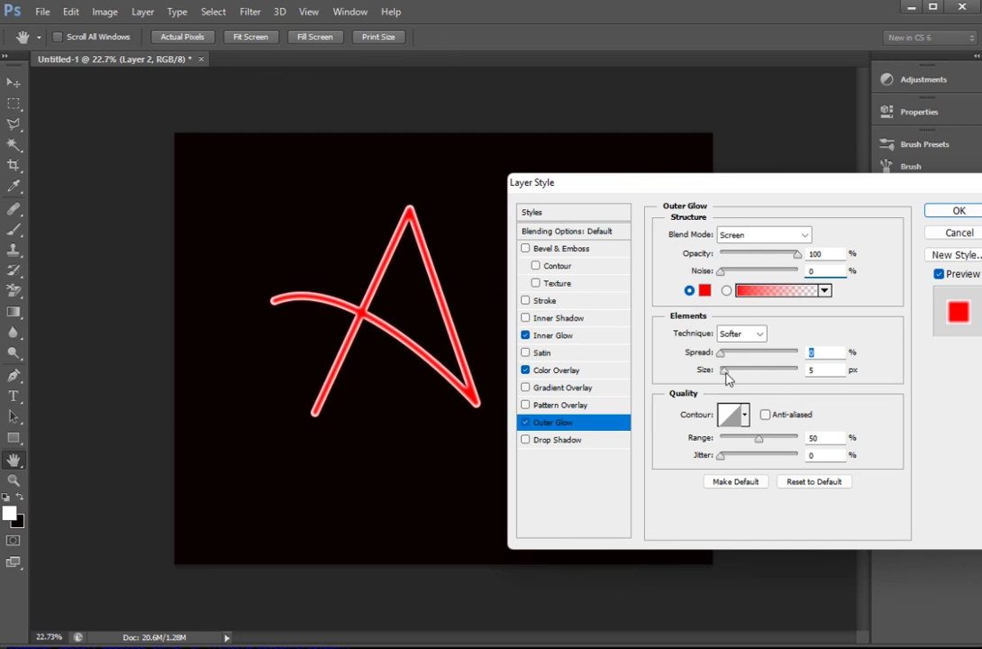
mouse_move(725, 370)
mouse_down()
mouse_move(771, 368)
mouse_move(755, 357)
mouse_up()
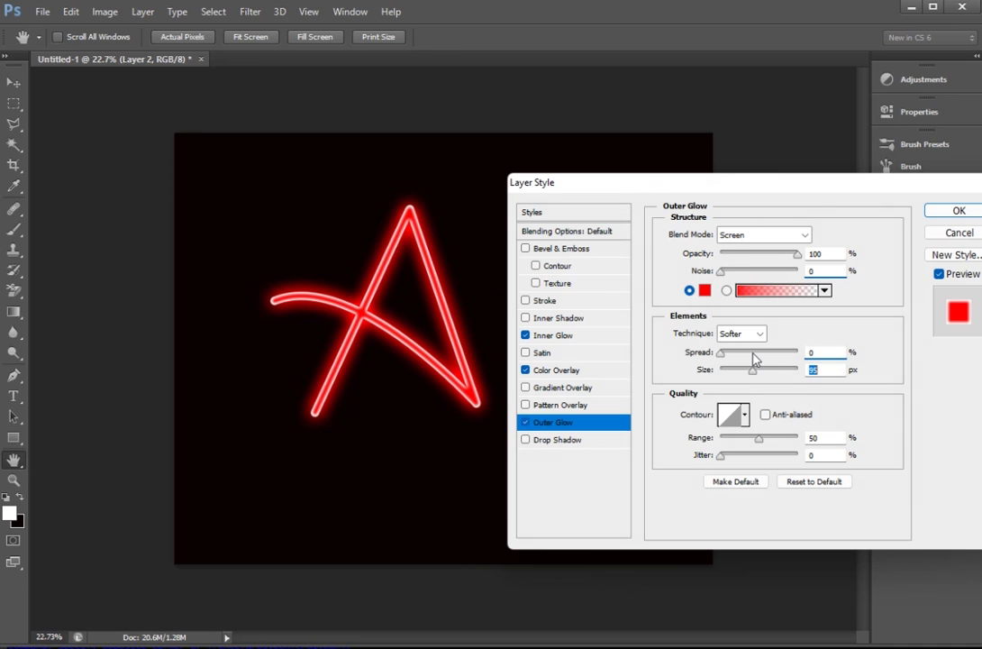
mouse_move(813, 184)
mouse_down()
mouse_move(851, 249)
mouse_move(791, 245)
mouse_up()
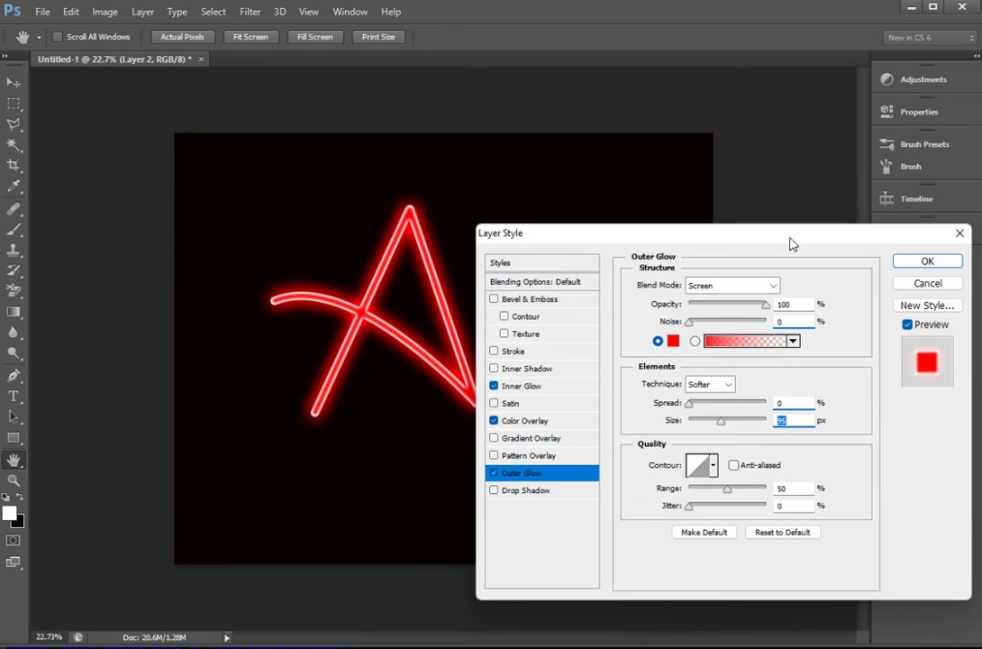